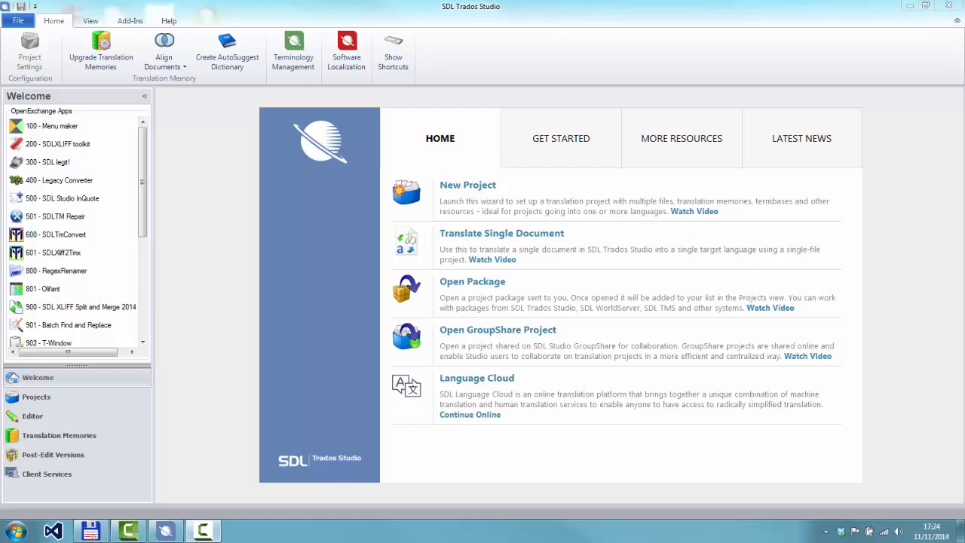
Switch to Total Commander and review the contents of For translation (en-zh-he to de).xlsx in Excel, closing the workbook when done
left_click(91, 532)
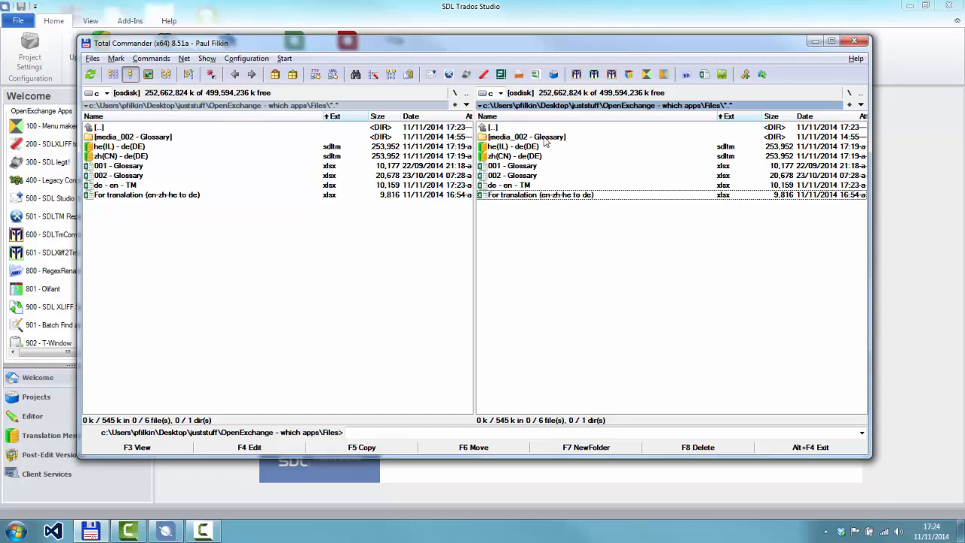
double_click(531, 196)
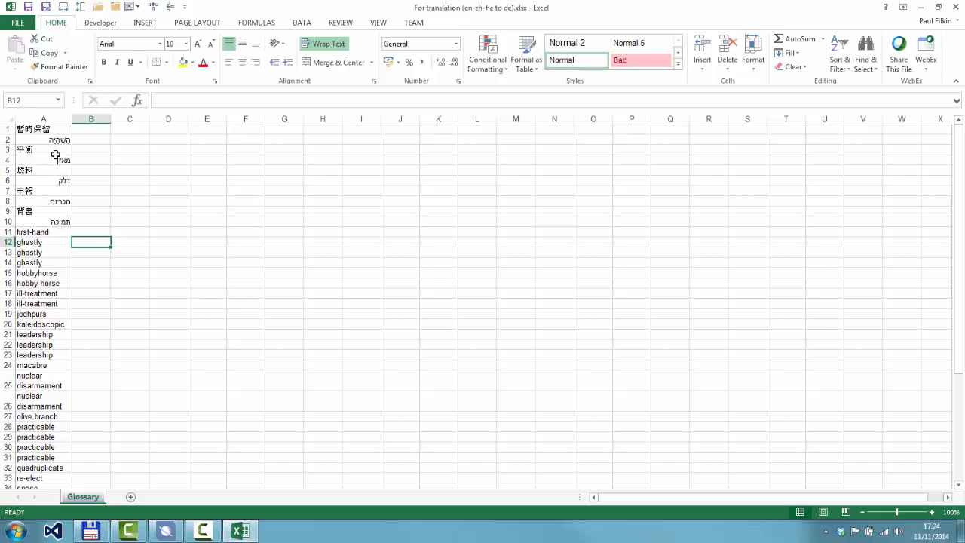
left_click(955, 8)
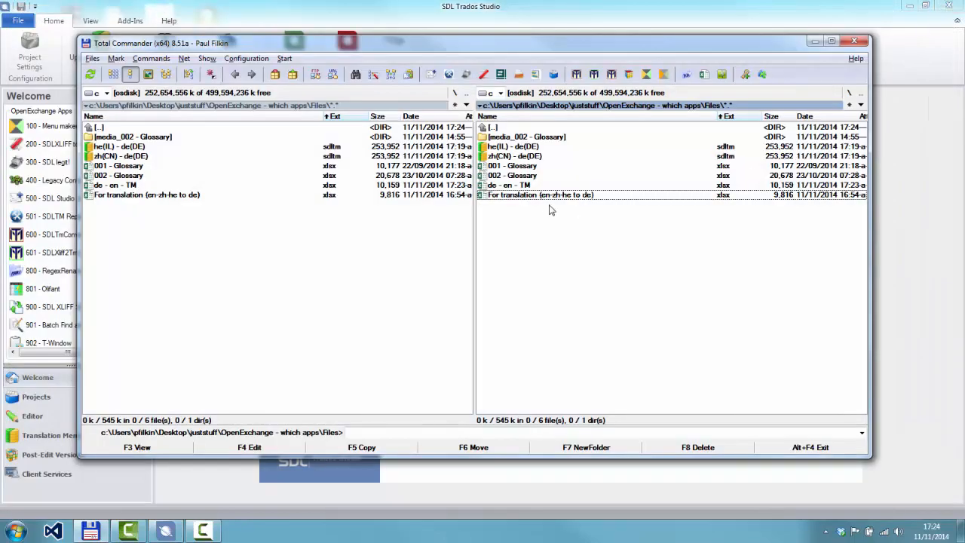
Review the German–English entries in the de - en - TM.xlsx workbook and close it
left_click(528, 186)
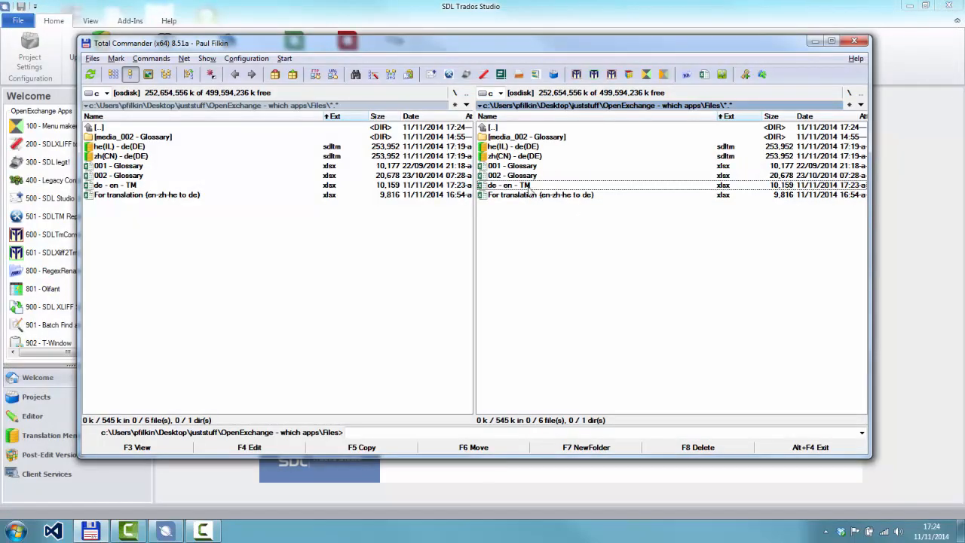
double_click(530, 185)
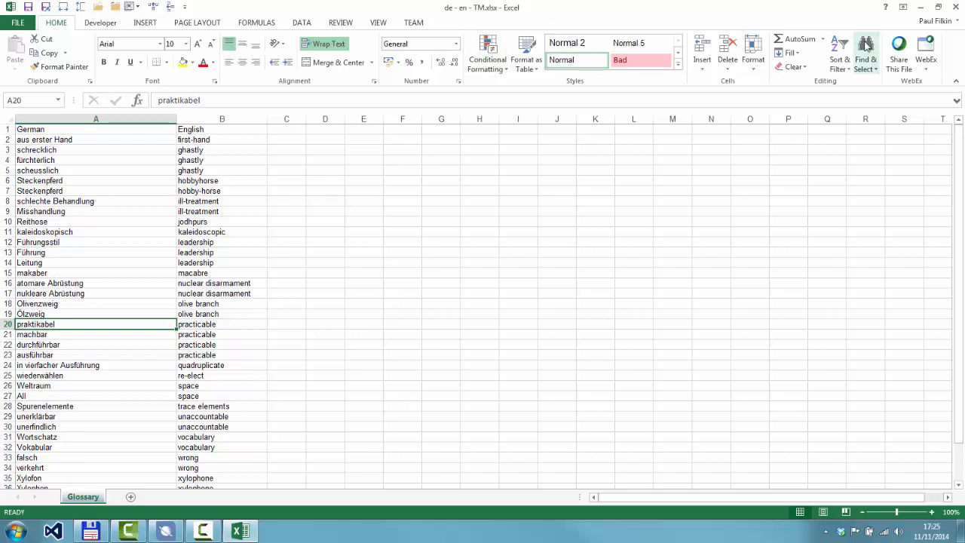
left_click(955, 7)
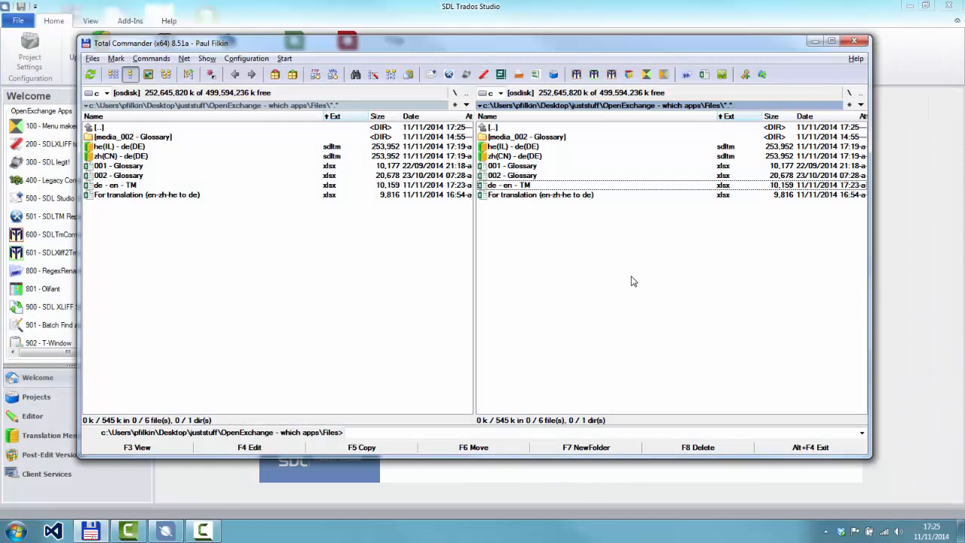
In SDL Trados Studio, open For translation (en-zh-he to de).xlsx as a single document, translating English (United States) to German (Germany)
left_click(576, 196)
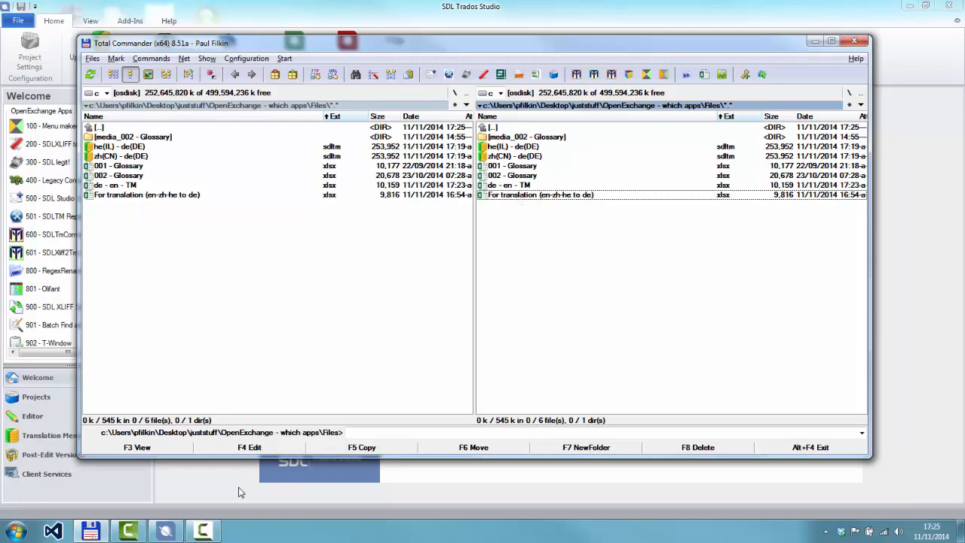
left_click(167, 531)
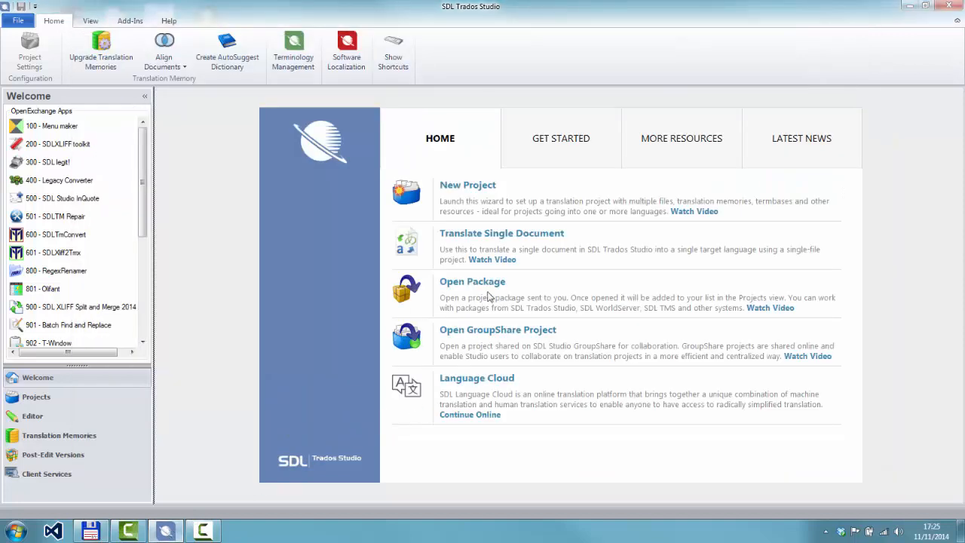
left_click(499, 235)
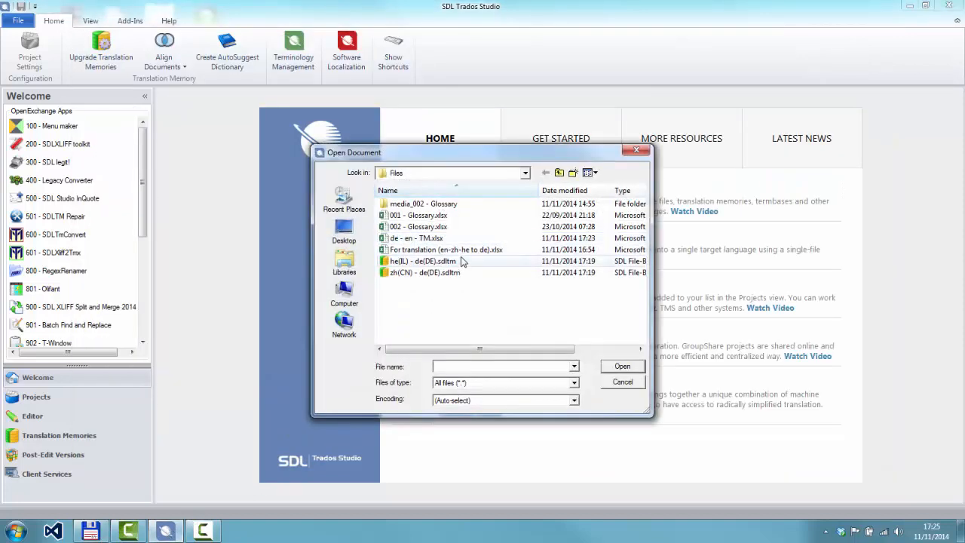
left_click(460, 250)
left_click(626, 370)
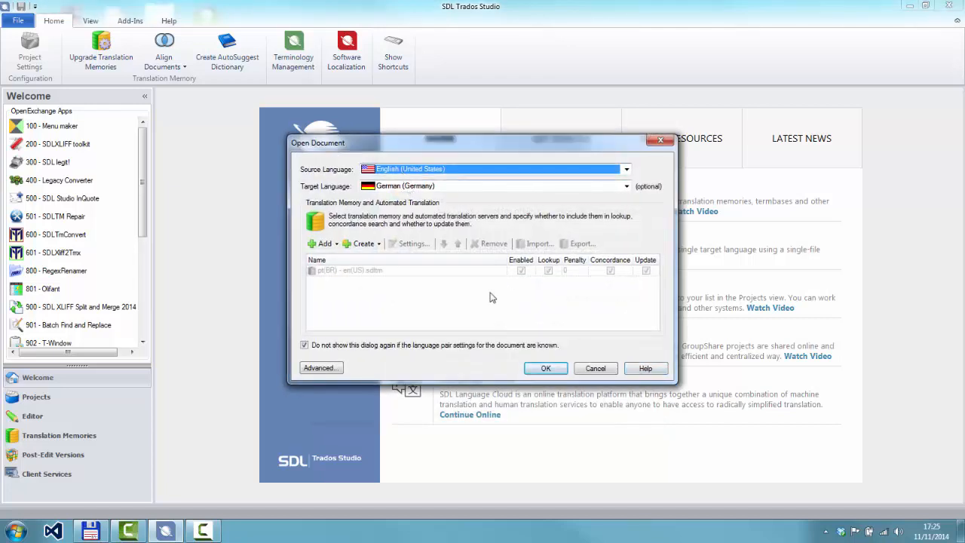
left_click(557, 372)
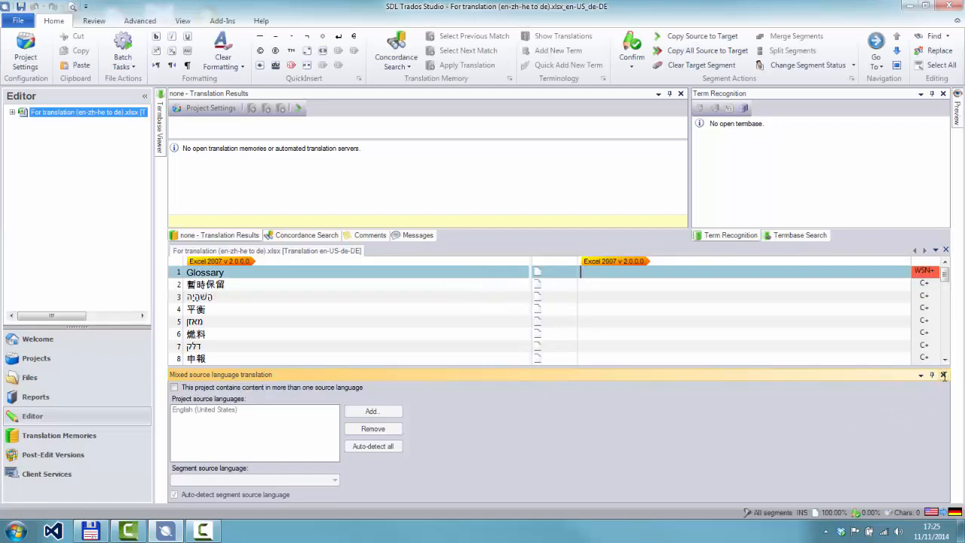
Close the Mixed source language translation view and save the document as an SDL XLIFF file under the suggested name in the Files folder
left_click(774, 386)
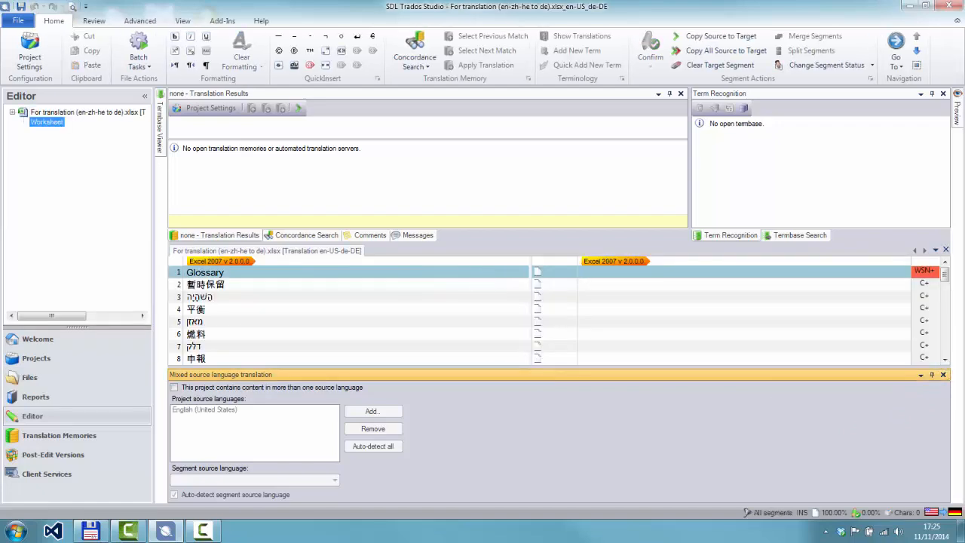
left_click(943, 374)
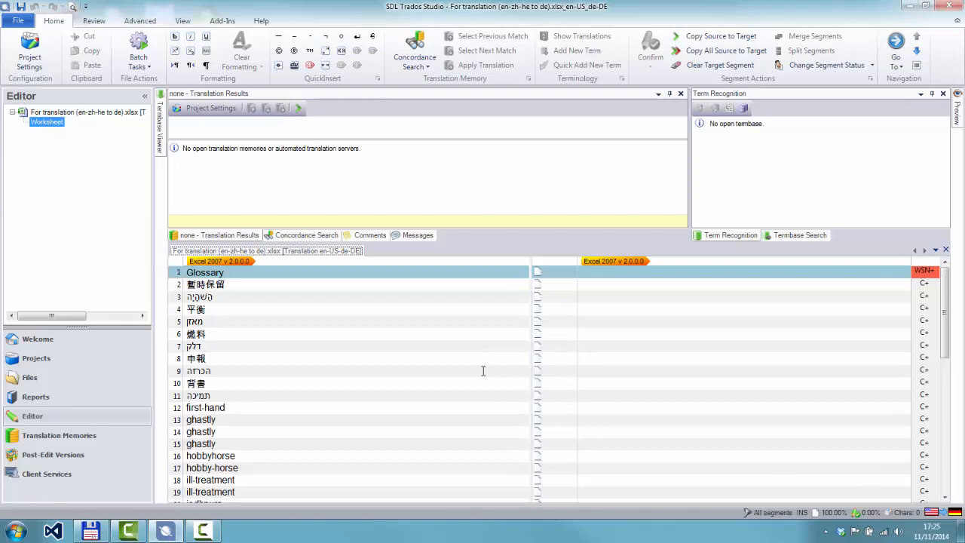
key("ctrl+s")
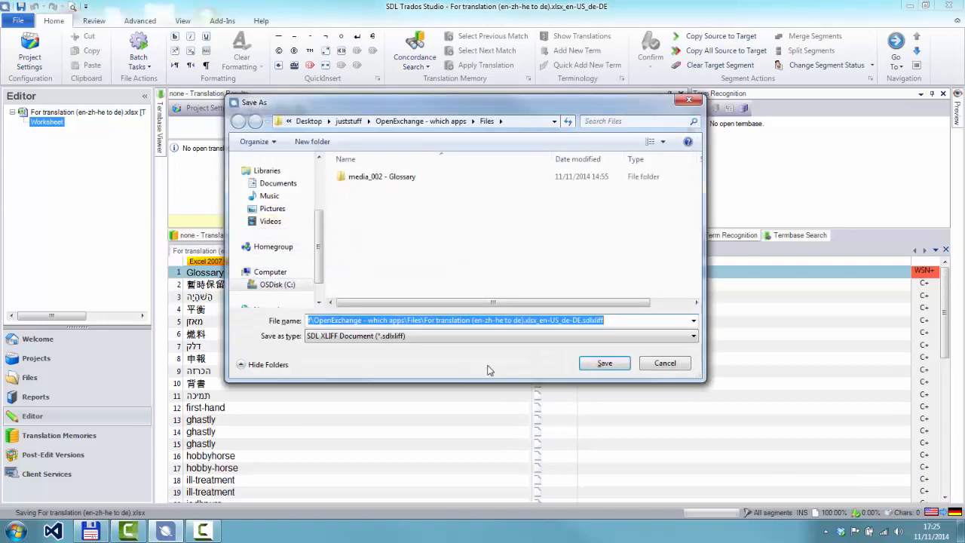
left_click(602, 363)
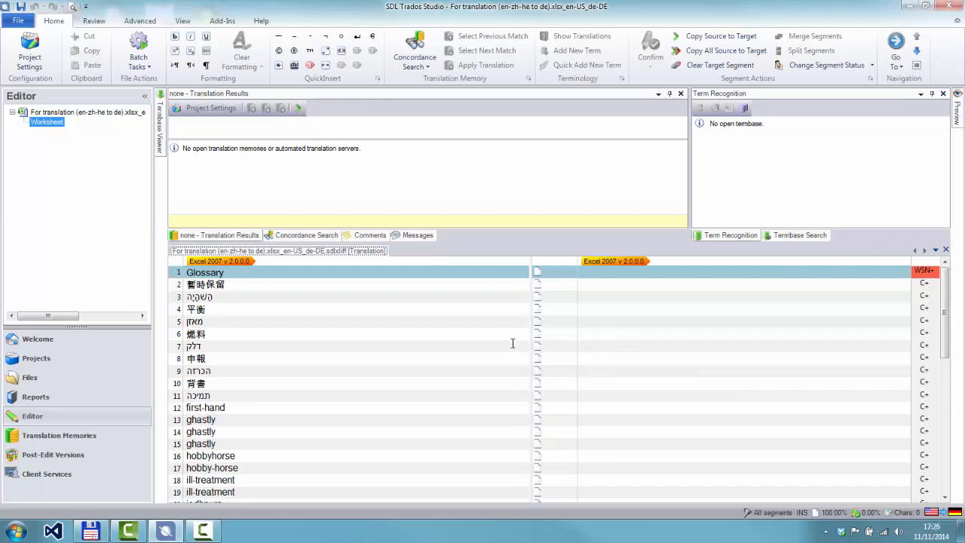
Check the single file project's entry in the projects list and return to the document in the Editor
left_click(37, 359)
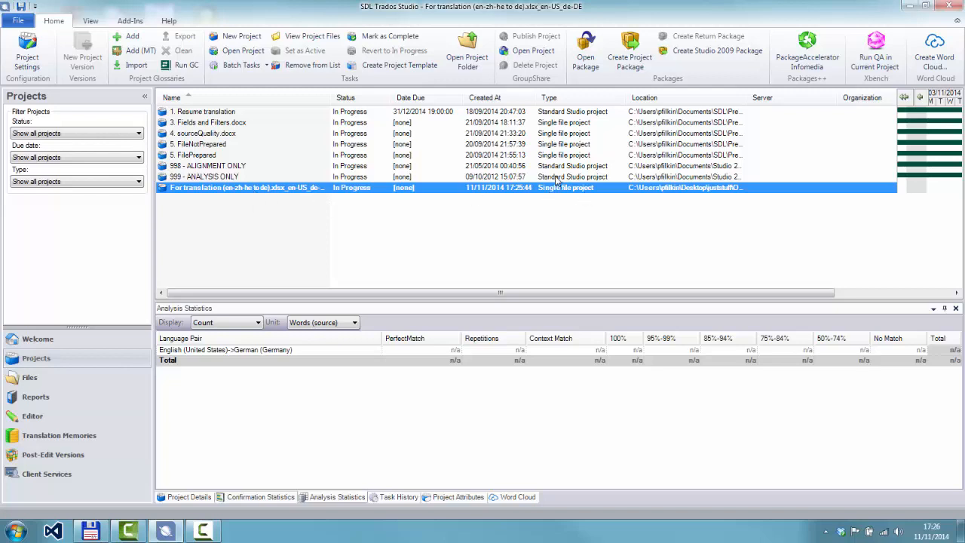
left_click(560, 194)
left_click(75, 419)
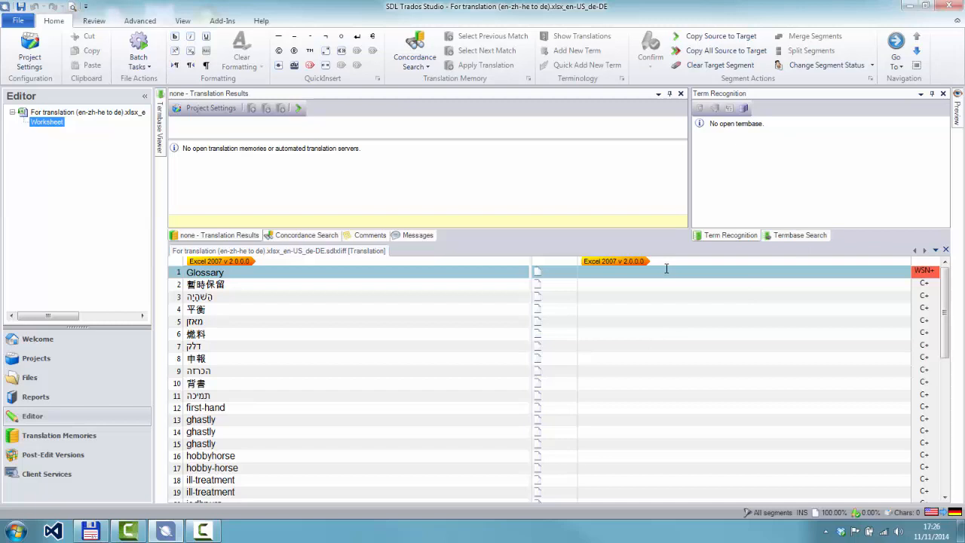
Open 001 - Glossary.xlsx from Total Commander, examine how the German synonyms in B2 and B6 are separated, and close the workbook
left_click(90, 531)
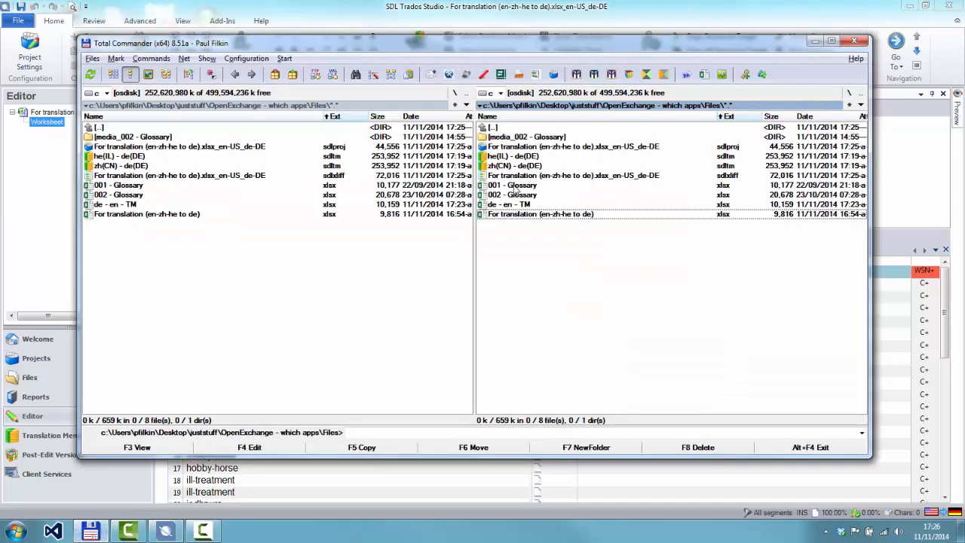
double_click(516, 186)
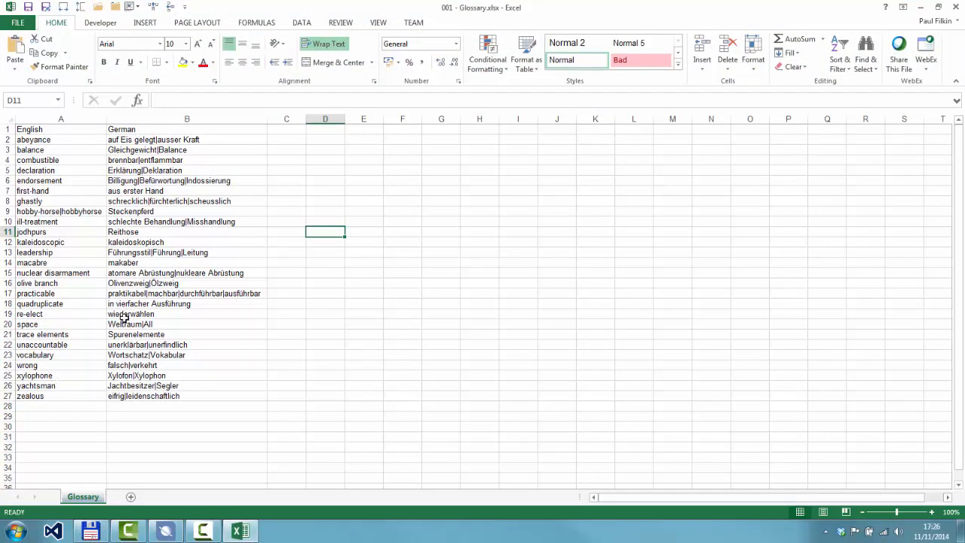
left_click(148, 140)
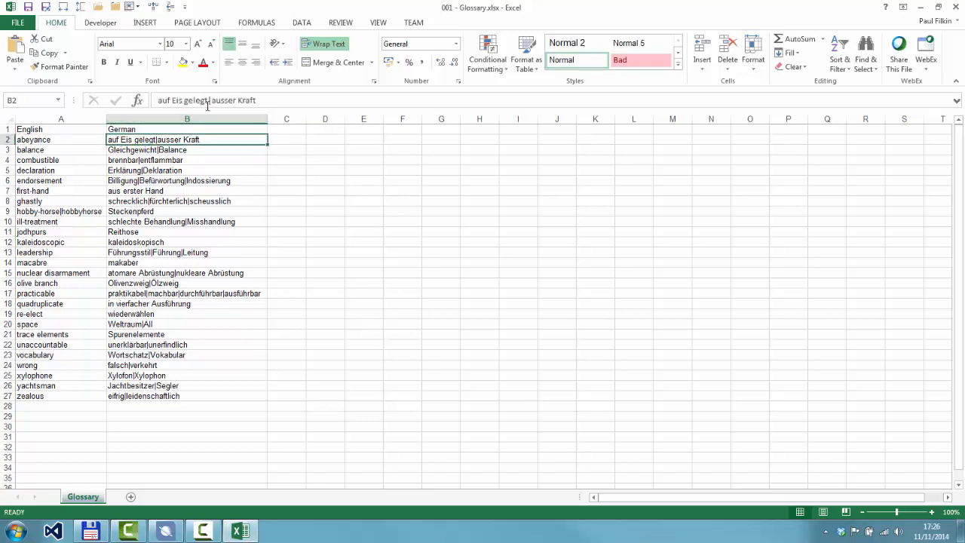
left_click(178, 181)
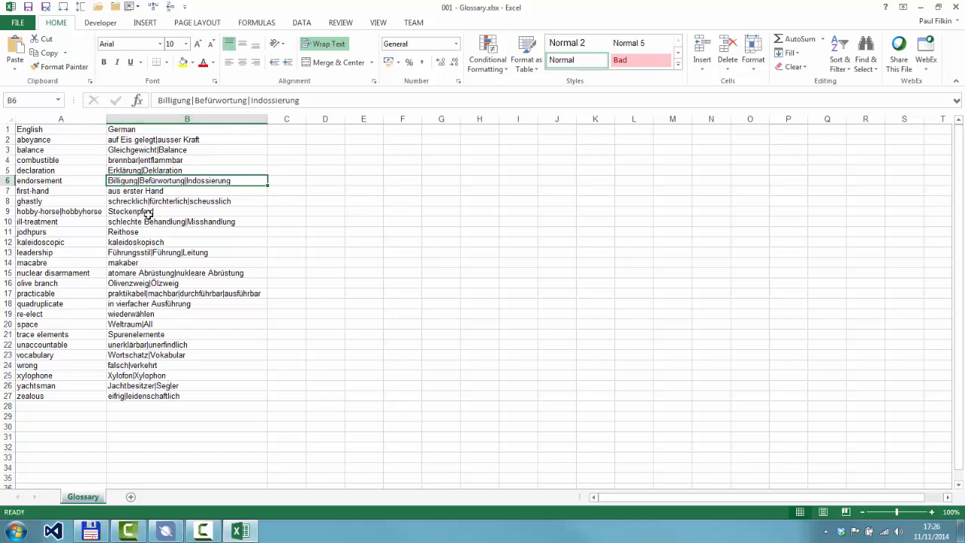
left_click(955, 7)
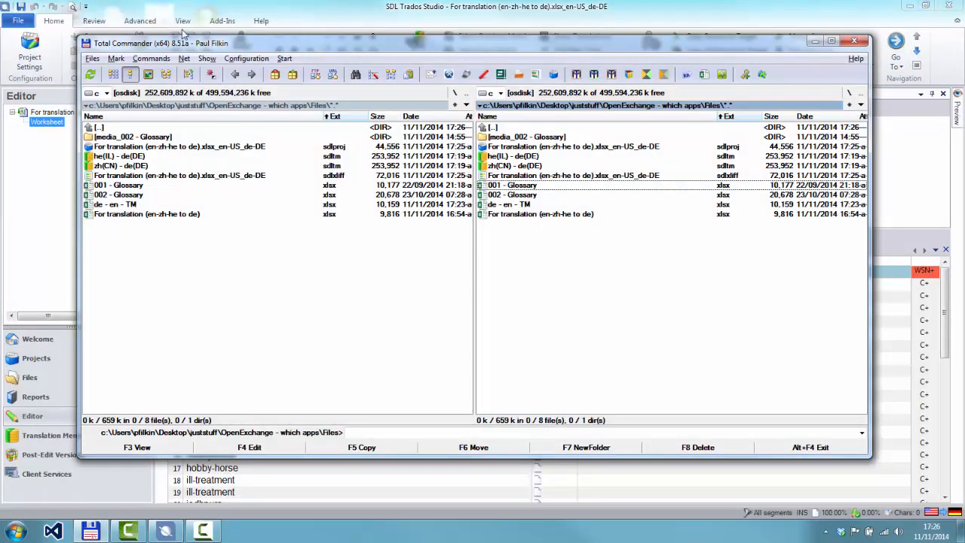
Return to SDL Trados Studio and check which termbases are attached in the project settings
left_click(308, 11)
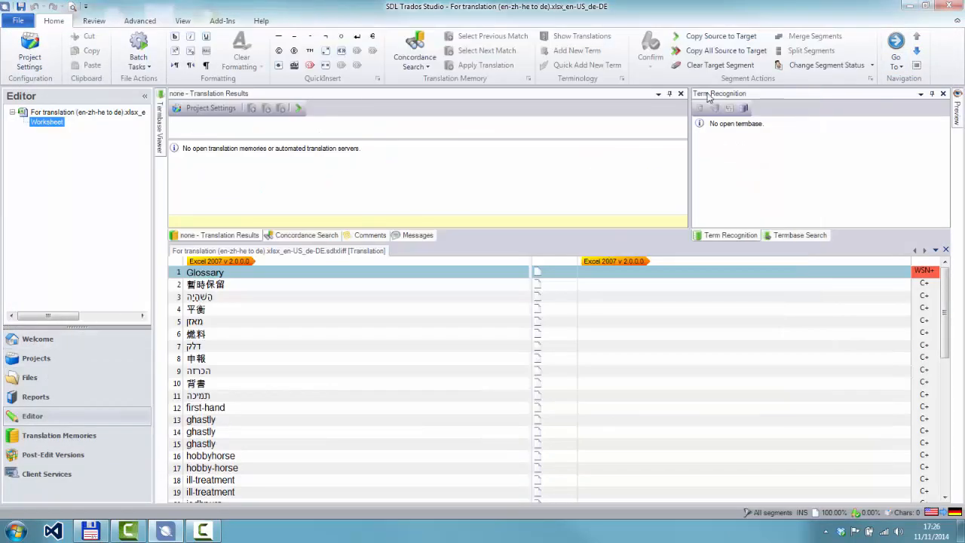
left_click(745, 108)
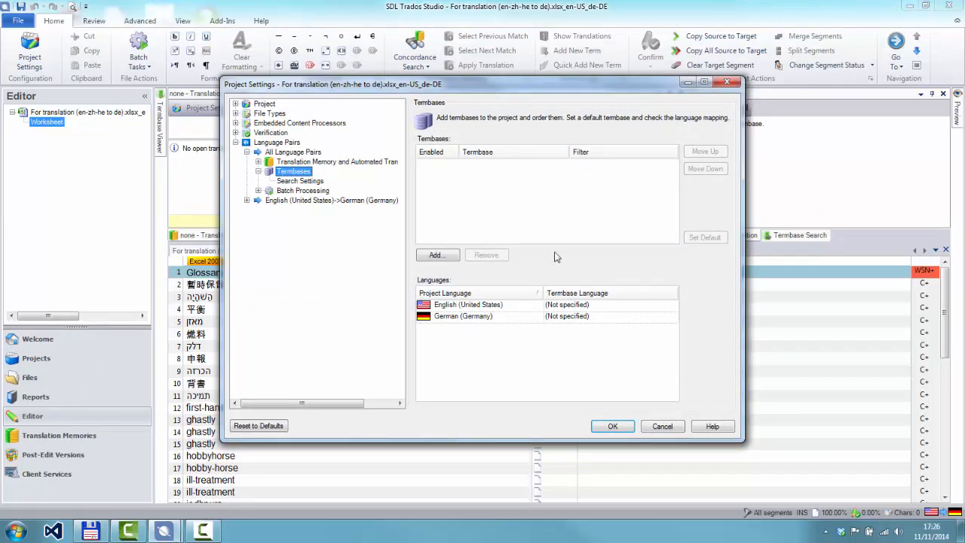
left_click(613, 426)
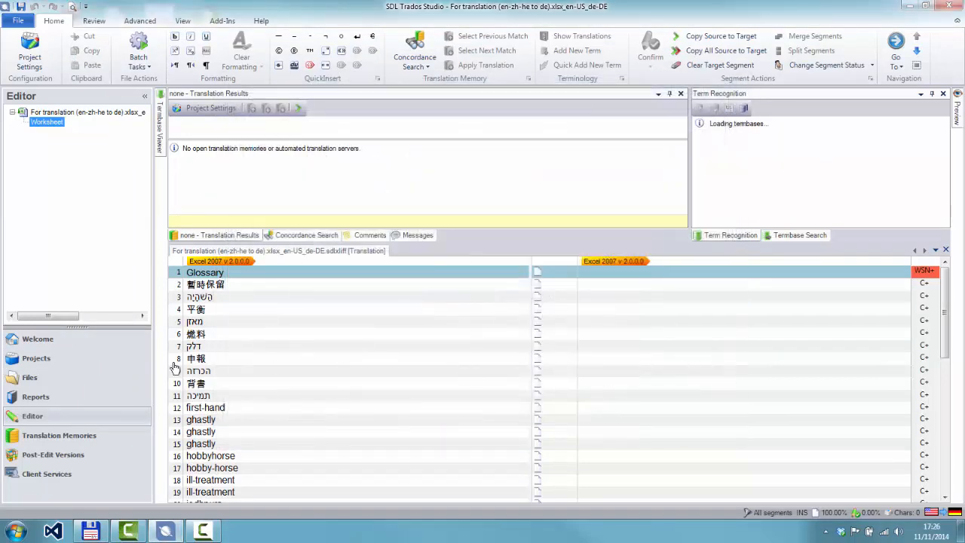
Import 001 - Glossary.xlsx into the project as a termbase, accepting English and German as the language fields
left_click(47, 359)
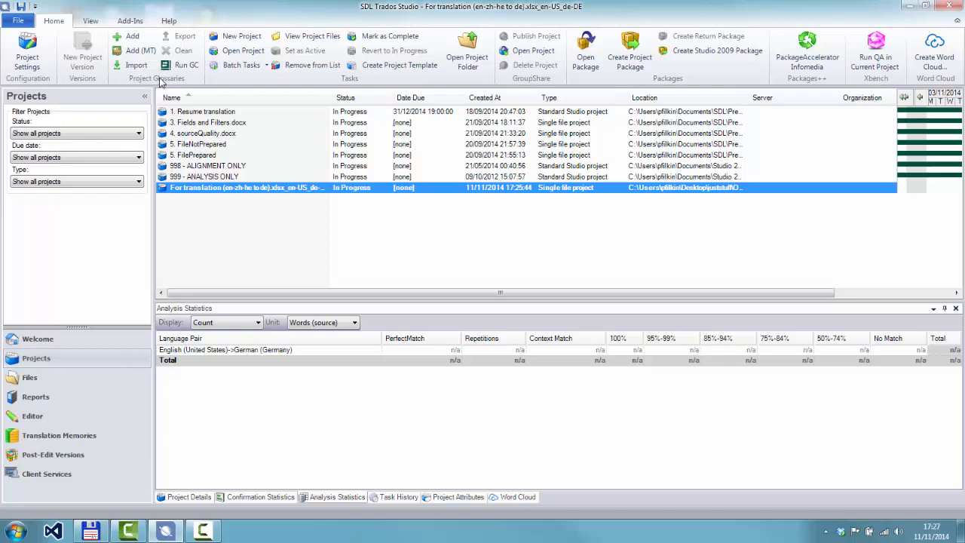
left_click(136, 67)
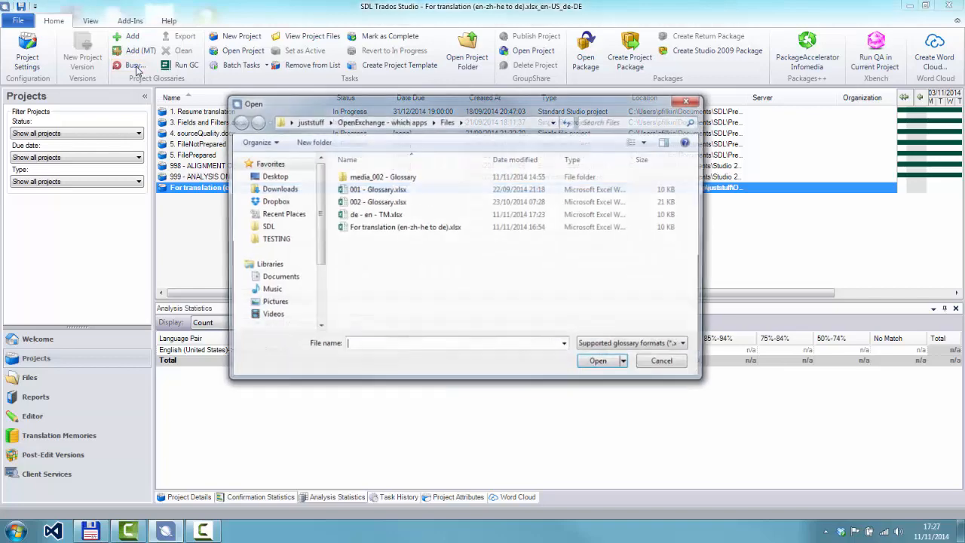
left_click(371, 190)
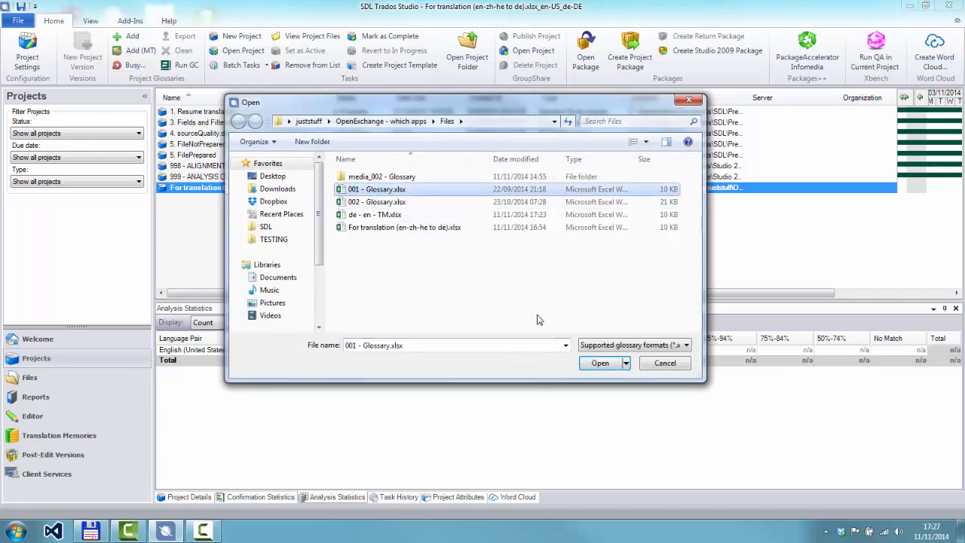
left_click(600, 363)
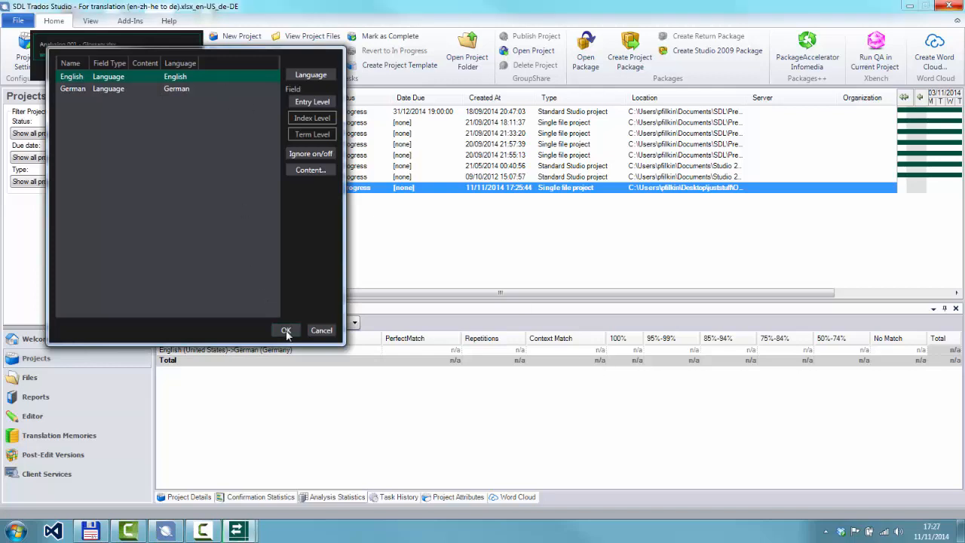
left_click(286, 332)
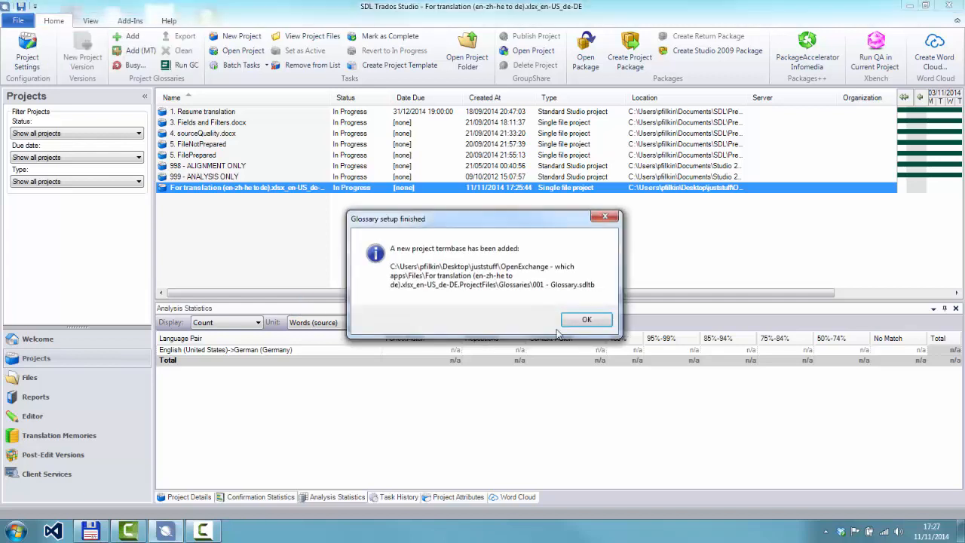
left_click(585, 320)
Check the recognized terms for "ghastly" in segment 13 of the document in the Editor
left_click(44, 417)
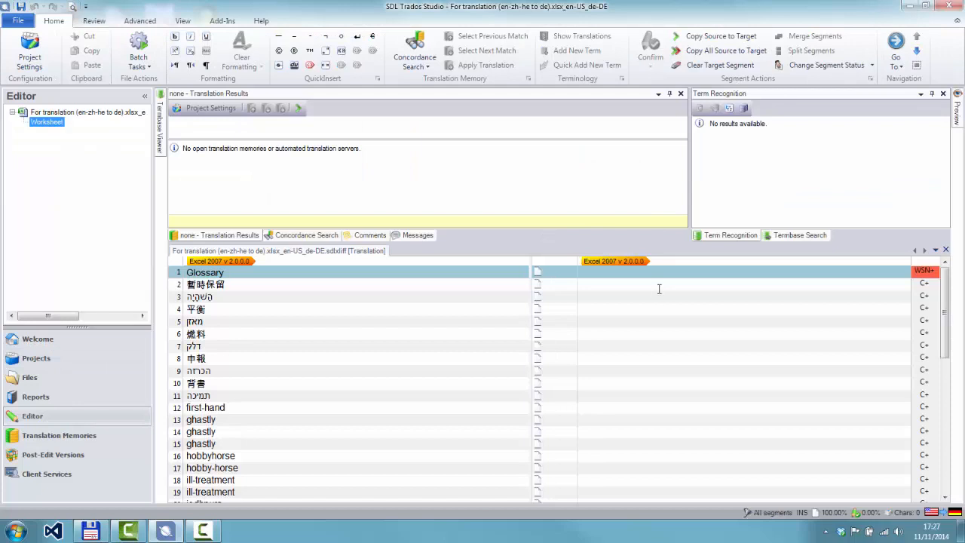
left_click(633, 418)
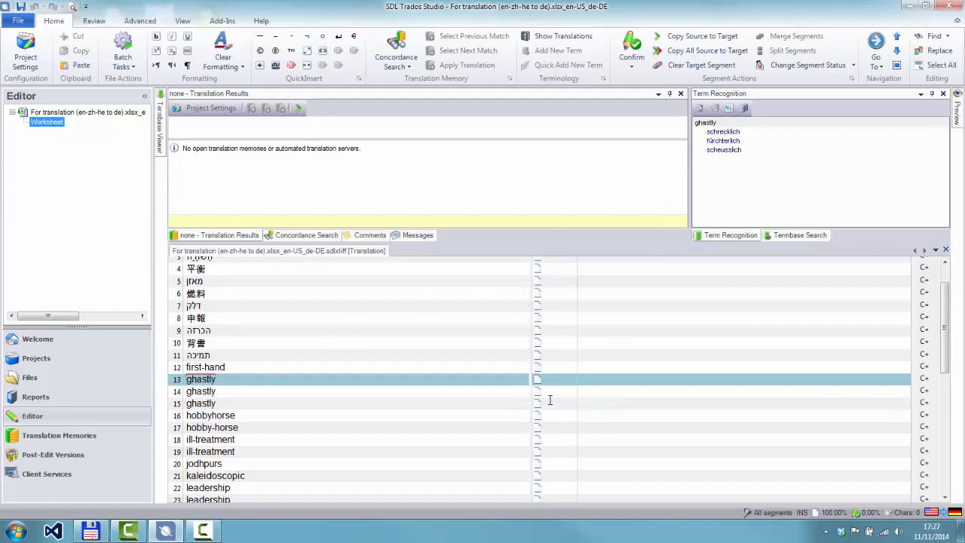
Keep the Termbase Viewer permanently docked beside the translation document and narrow it to give the segments more room
mouse_move(164, 129)
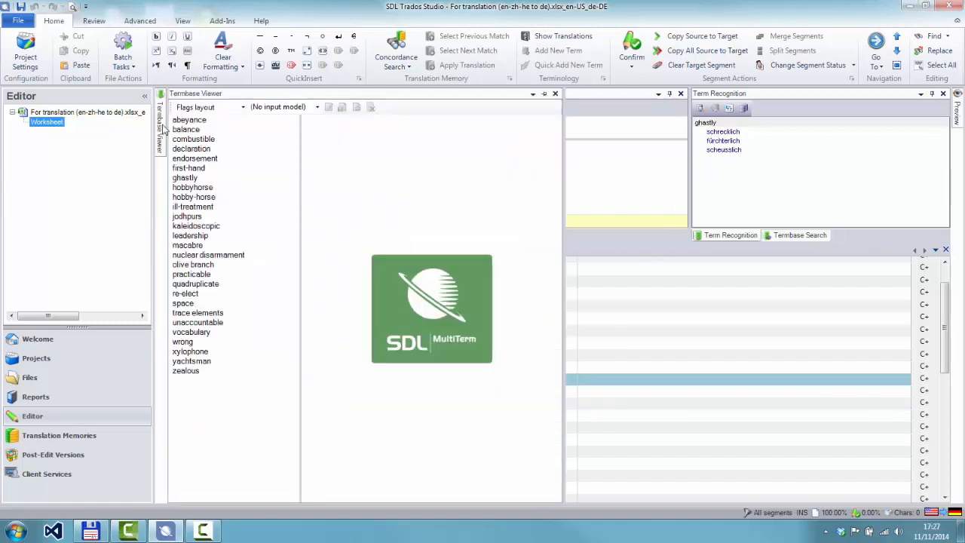
left_click(546, 99)
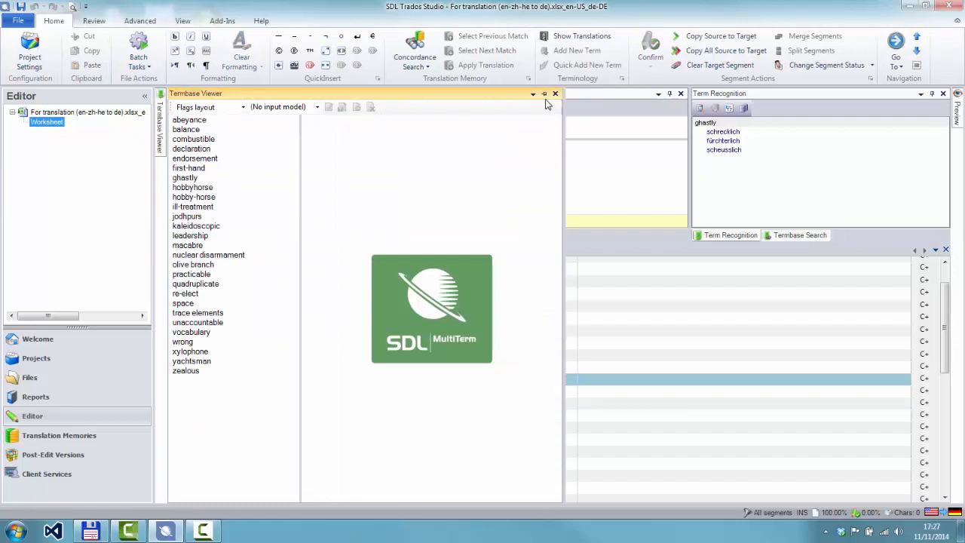
left_click(544, 95)
left_click_drag(552, 291, 411, 313)
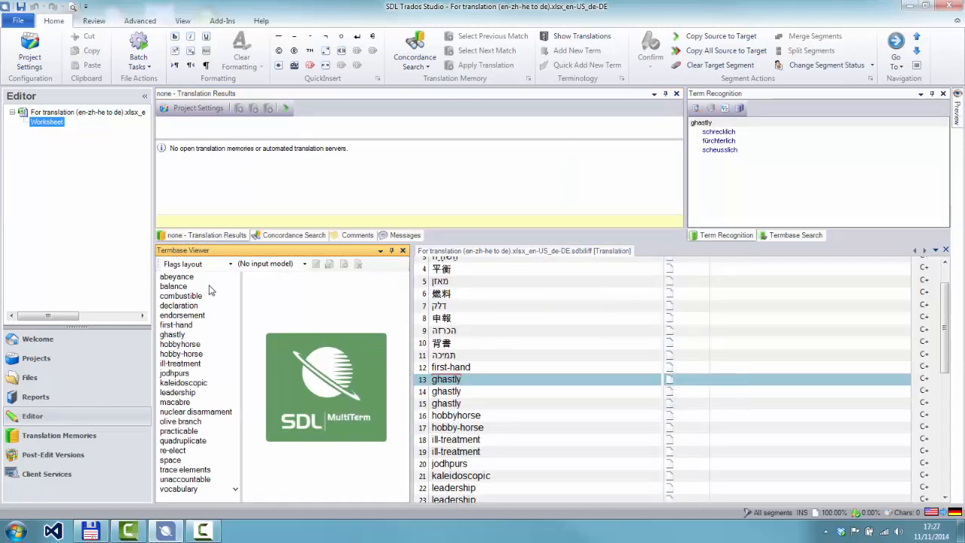
View the balance, combustible and endorsement entries in the Termbase Viewer
left_click(180, 287)
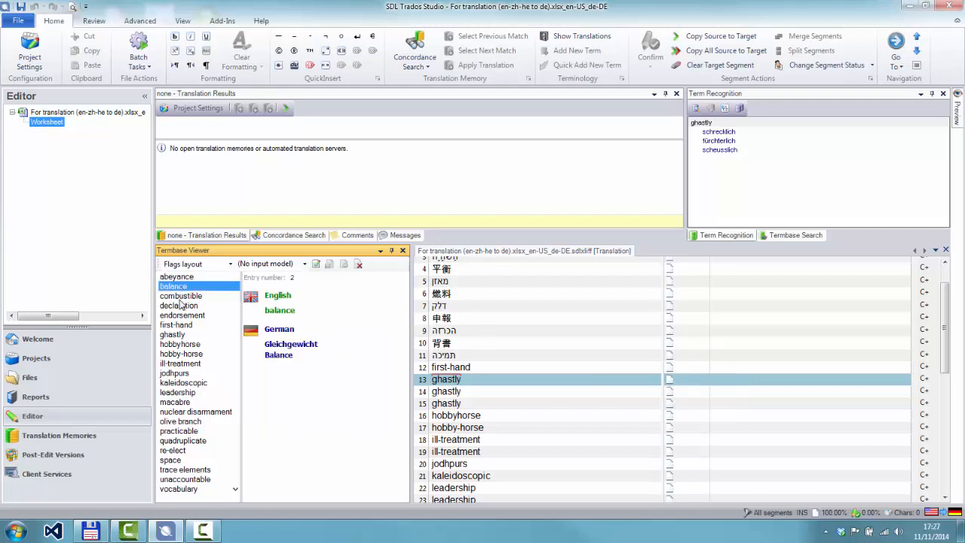
left_click(180, 299)
left_click(181, 316)
Delete the "abeyance" entry from the termbase and make segment 12, "first-hand", the active segment
left_click(175, 280)
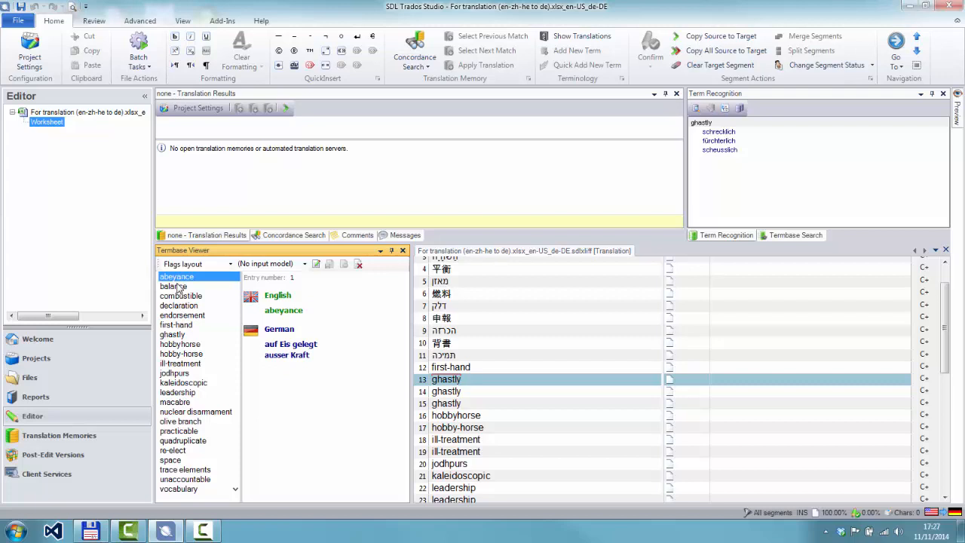
left_click(358, 264)
left_click(506, 308)
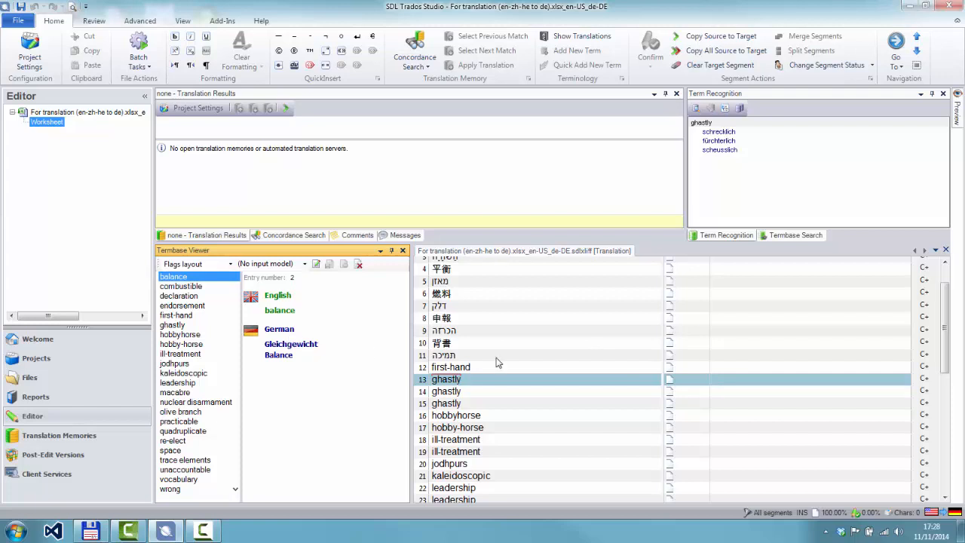
left_click(724, 367)
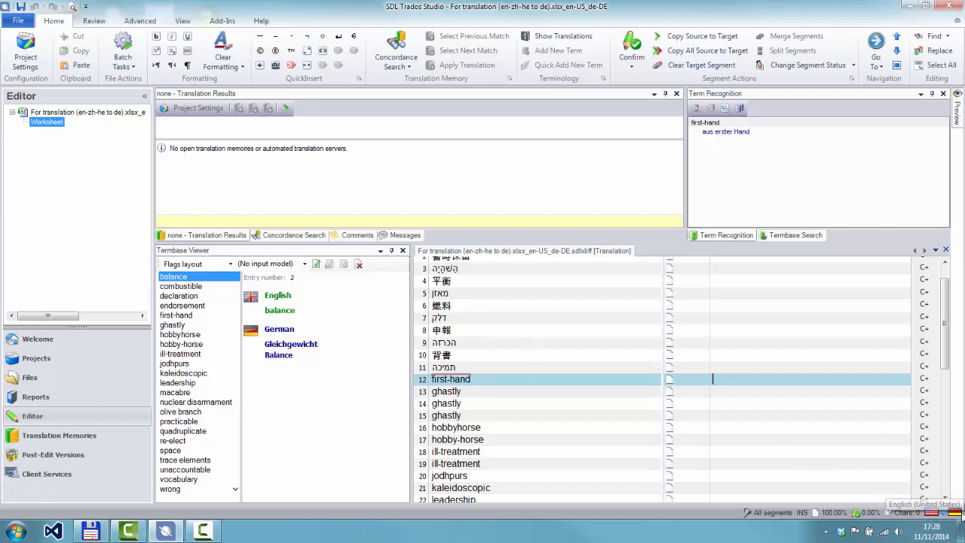
Switch to Total Commander, select de - en - TM.xlsx and launch Glossary Converter, placing its window over the file list
left_click(104, 533)
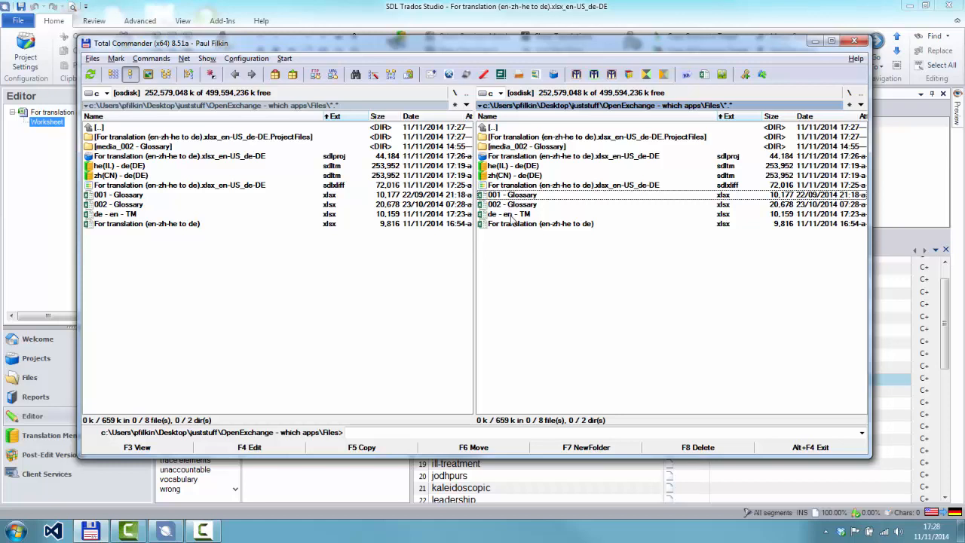
left_click(512, 217)
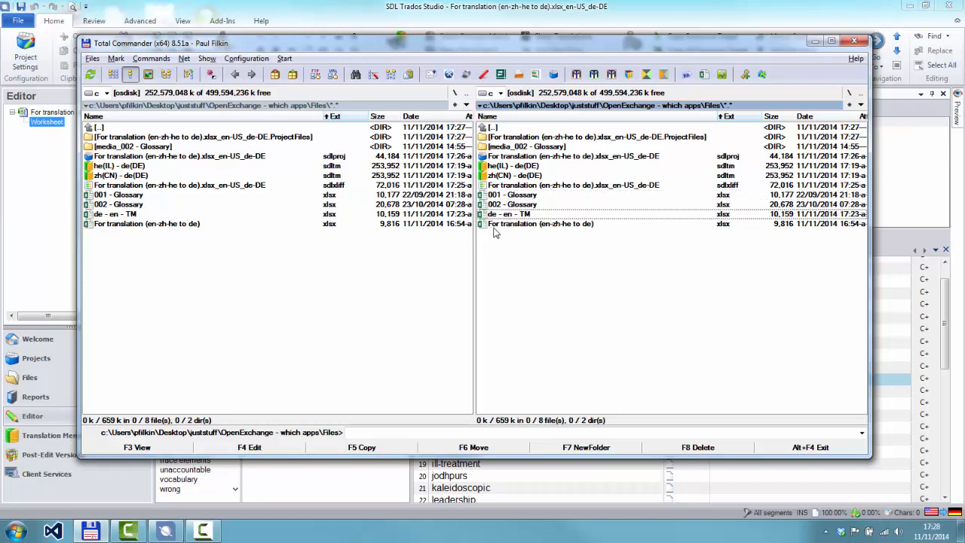
left_click(501, 75)
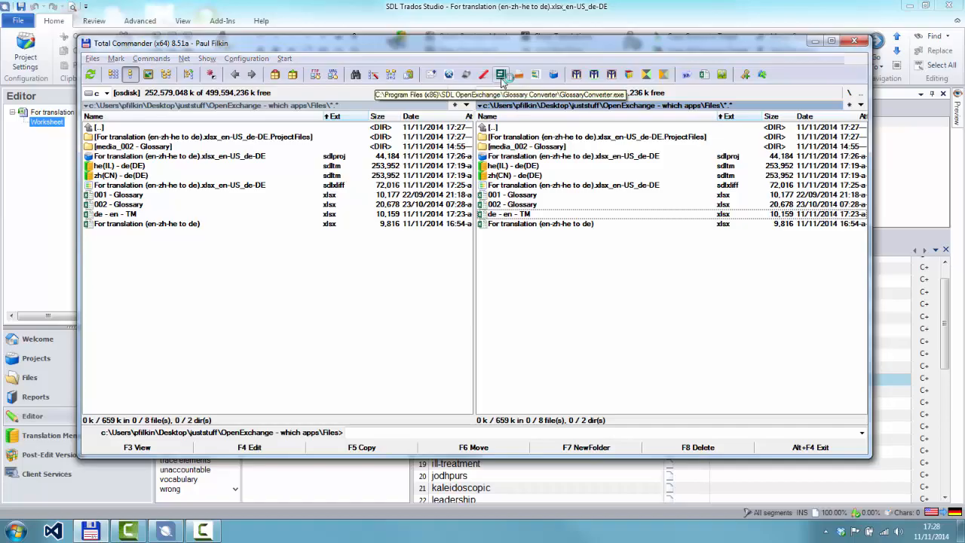
left_click_drag(177, 94, 248, 192)
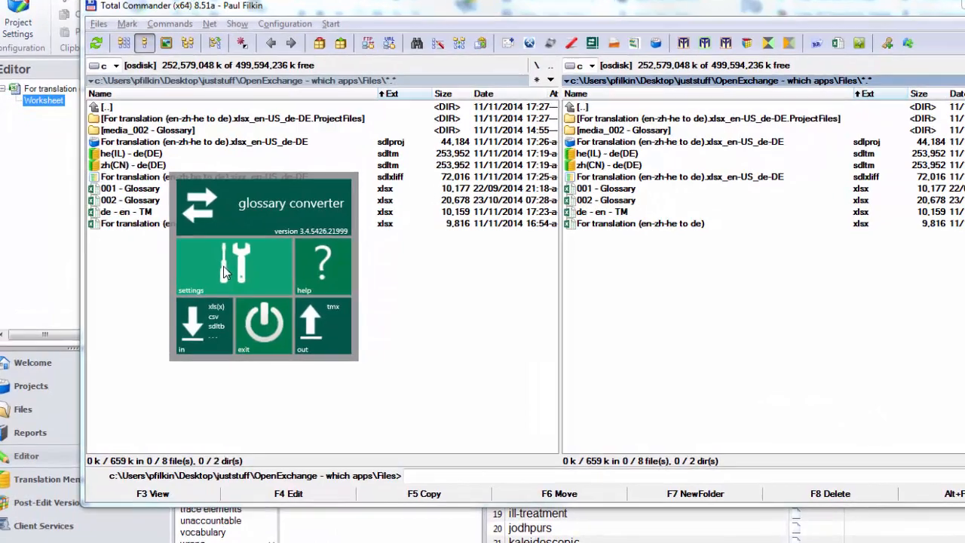
Review the Glossary Converter file format settings, keeping TMX (Translation Memory eXchange) as the output for any input format
left_click(218, 242)
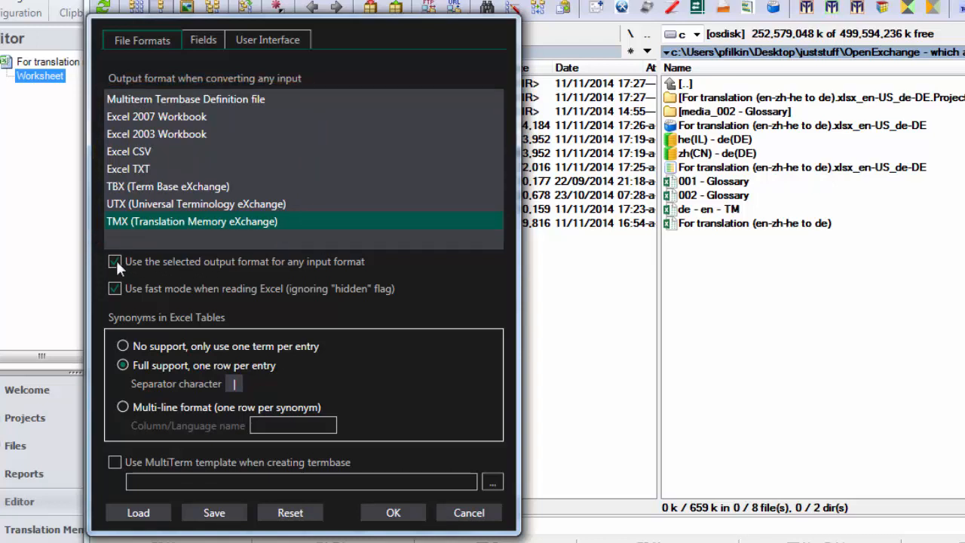
left_click(131, 179)
left_click(393, 513)
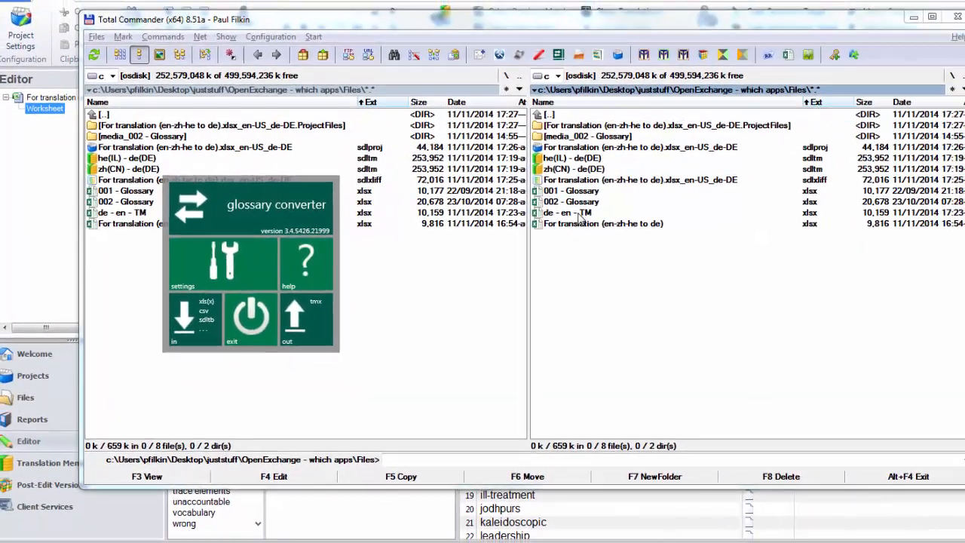
Convert de - en - TM.xlsx to TMX with German and English as the language fields, and exit Glossary Converter
left_click_drag(592, 213, 201, 264)
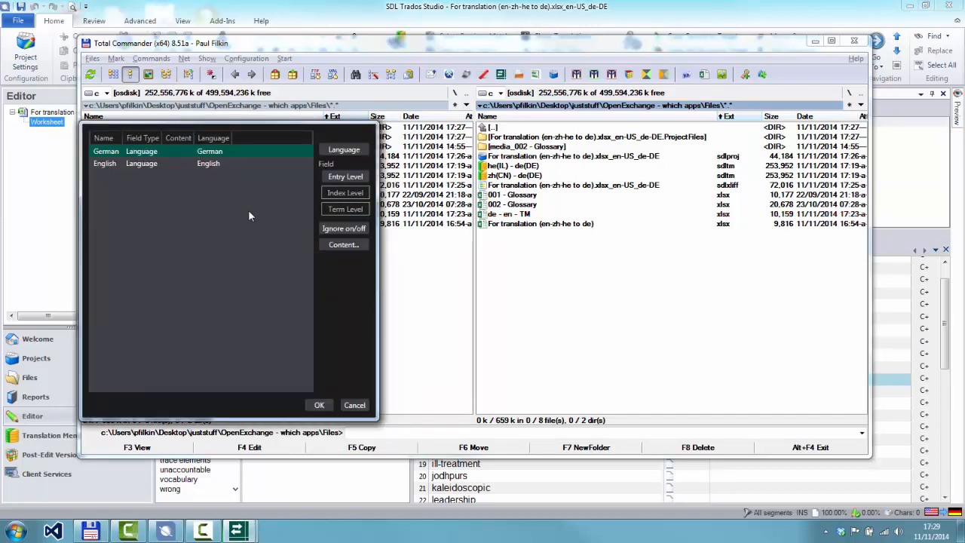
left_click(319, 405)
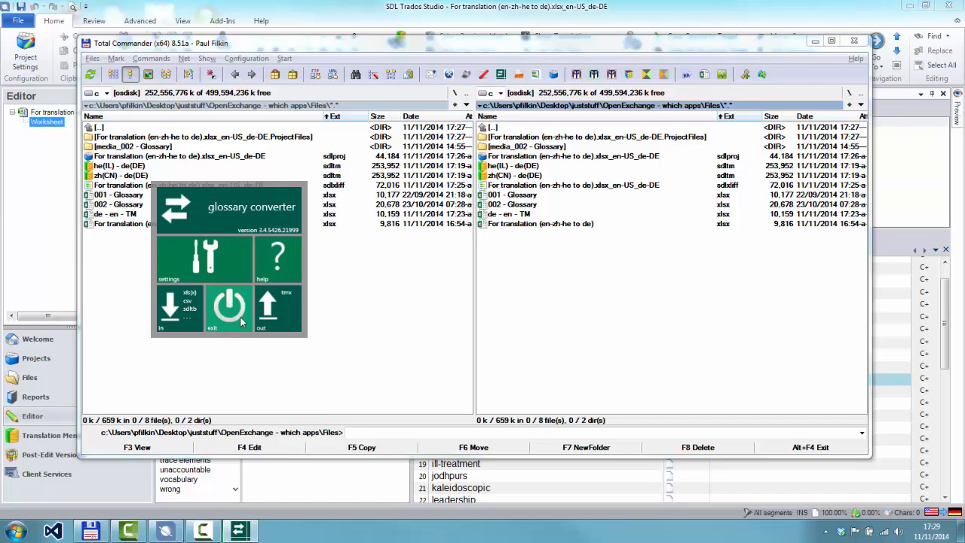
left_click(241, 322)
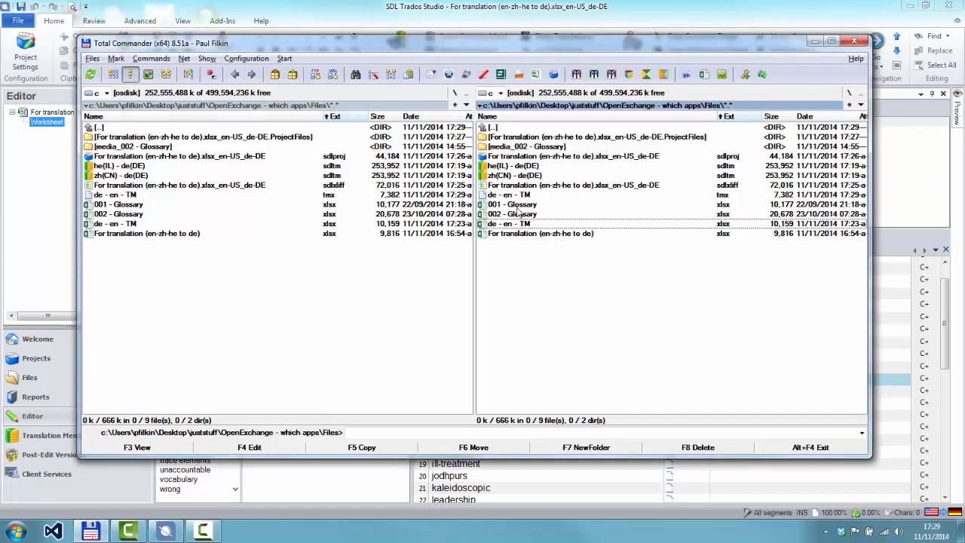
Open de - en - TM.tmx in the text editor to examine its translation units, and close it again
left_click(520, 197)
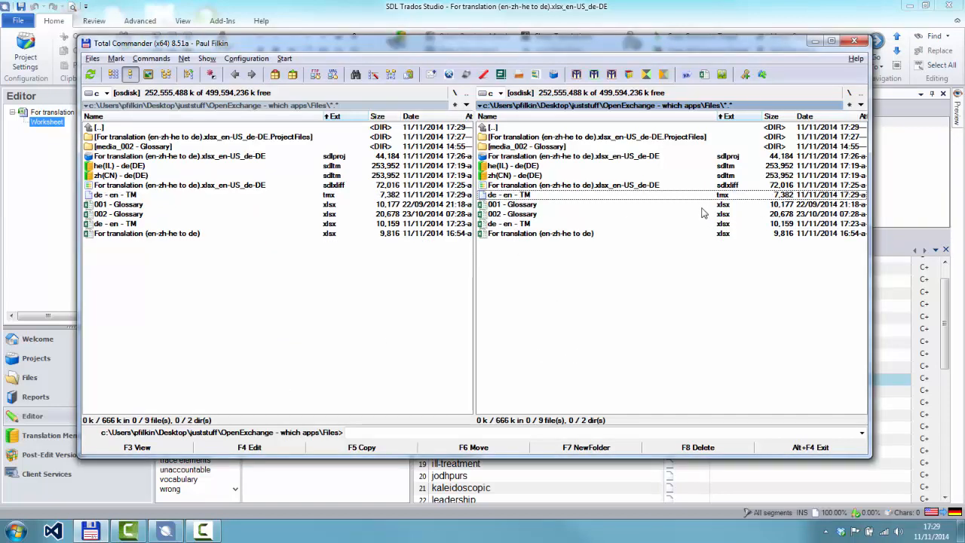
key("F4")
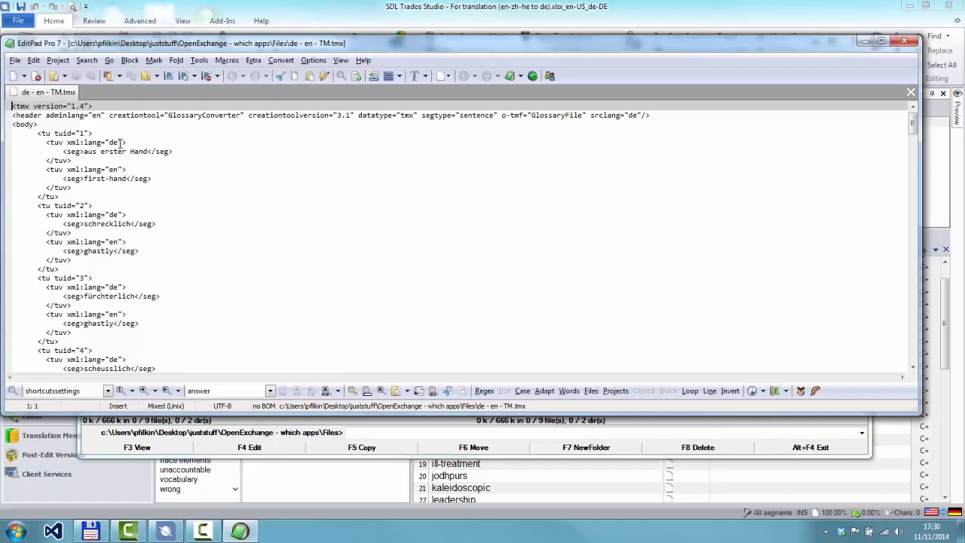
left_click(906, 44)
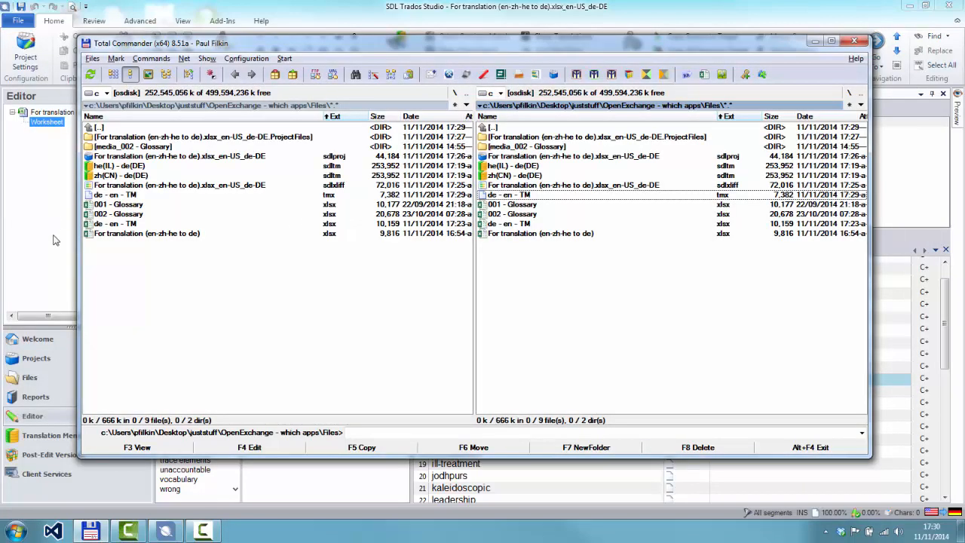
Start upgrading translation memories in SDL Trados Studio and add de - en - TM.tmx as the file-based input, using its copied path
left_click(53, 437)
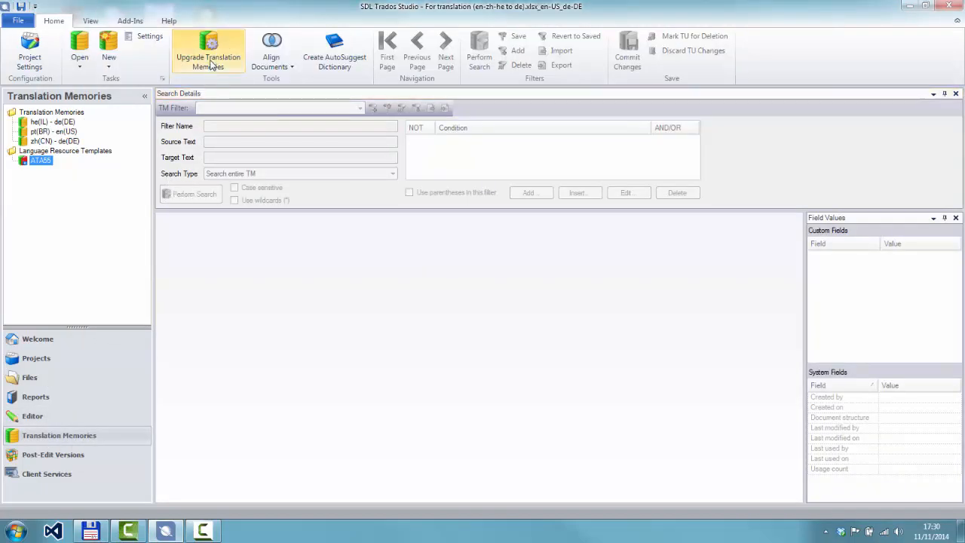
left_click(212, 62)
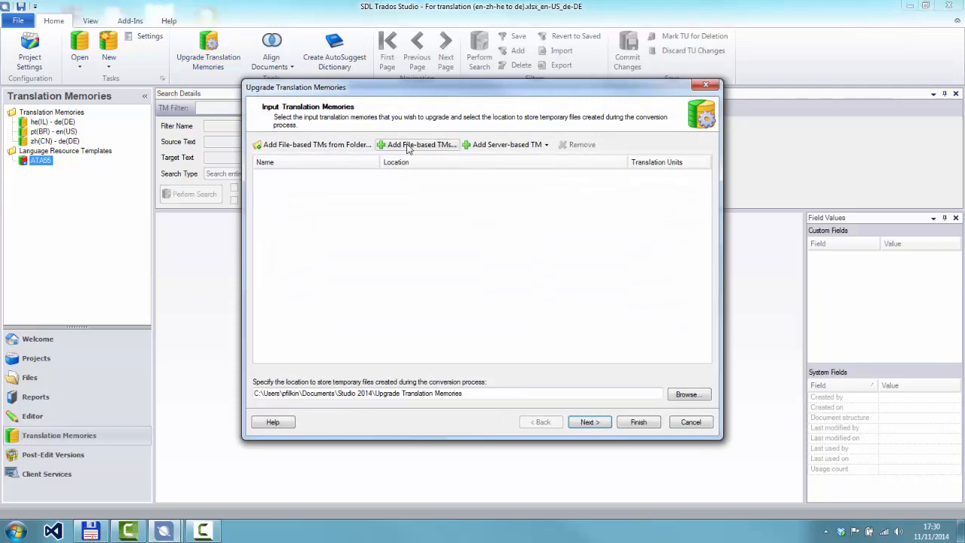
left_click(407, 146)
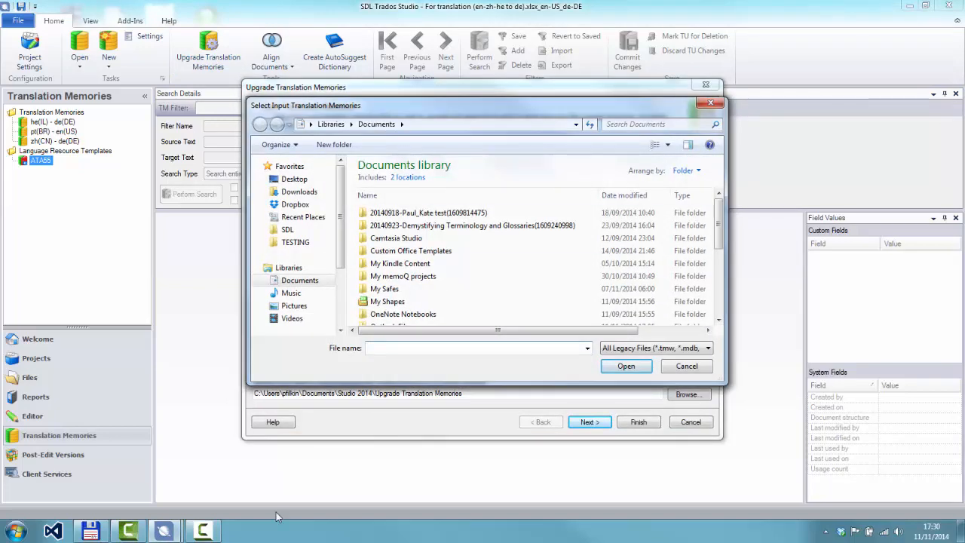
left_click(91, 531)
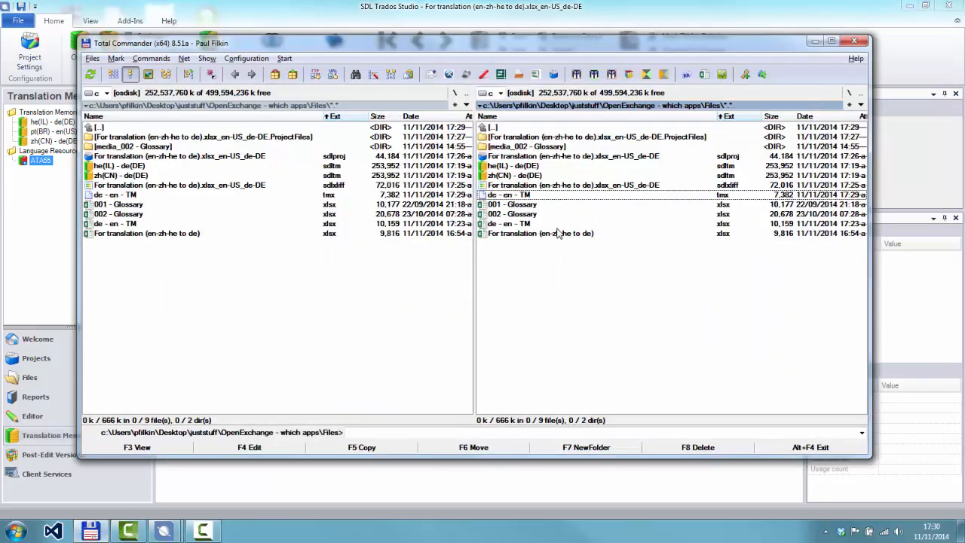
key("alt+Tab")
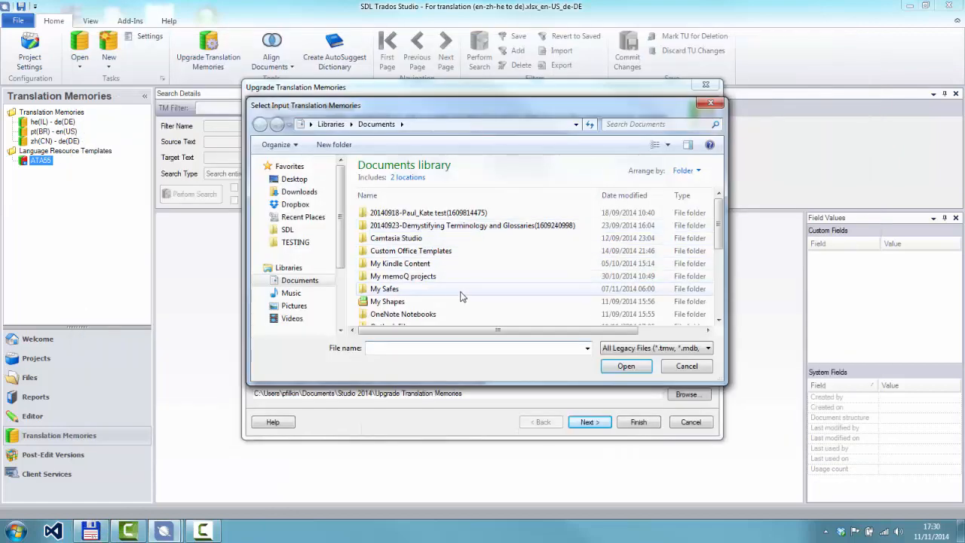
type("c:\\Users\\pfilkin\\Desktop\\juststuff\\OpenExchange - which apps\\Files\\de - en - TM.tmx")
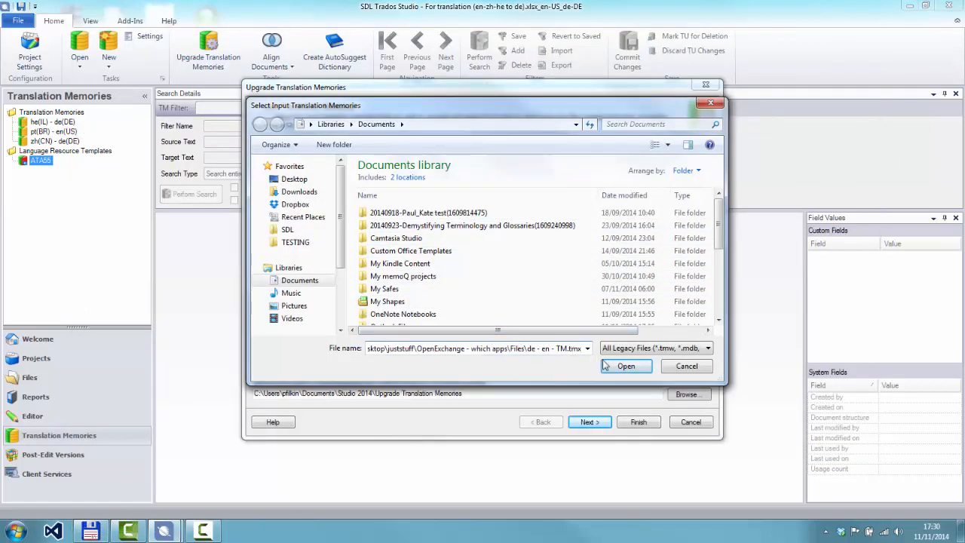
left_click(614, 369)
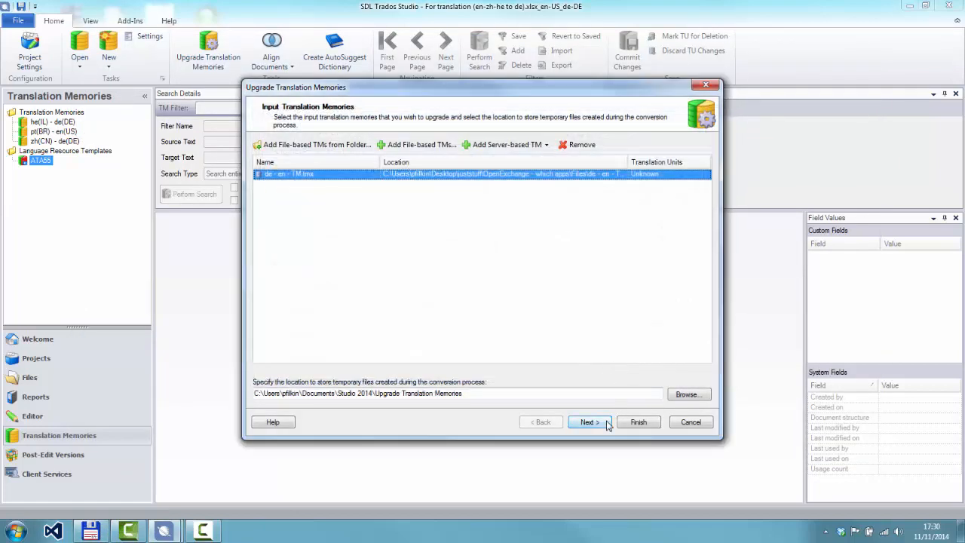
Run the upgrade of de - en - TM.tmx with the default options and delete the temporary files on closing
left_click(634, 424)
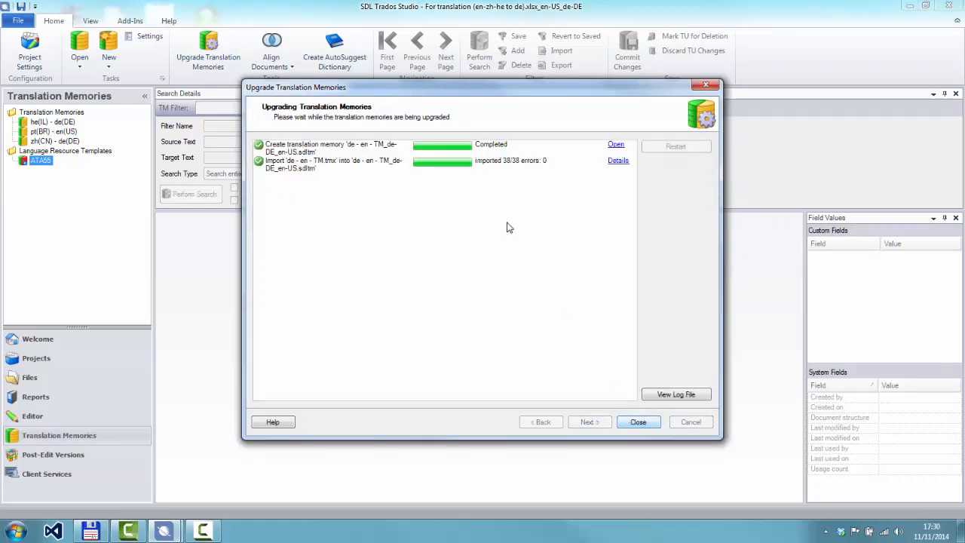
left_click(639, 423)
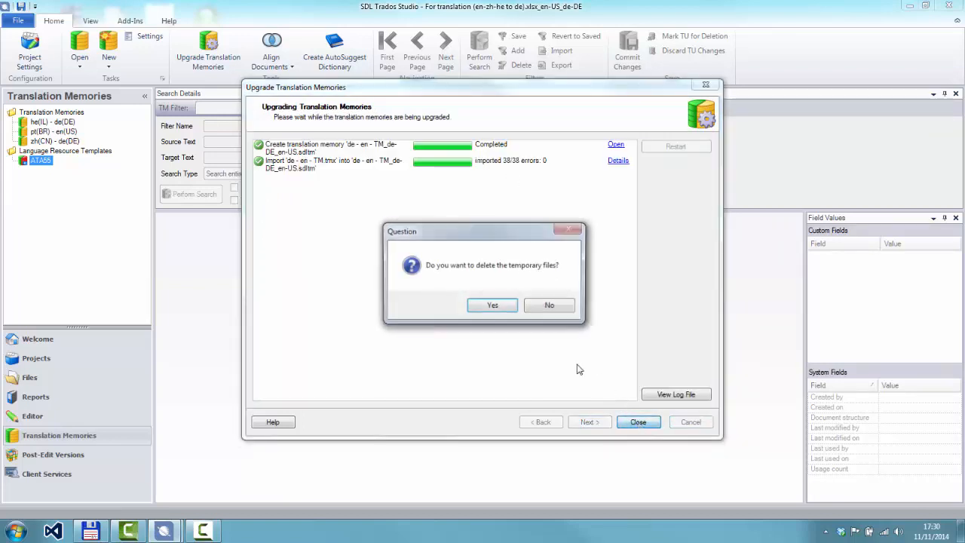
left_click(499, 306)
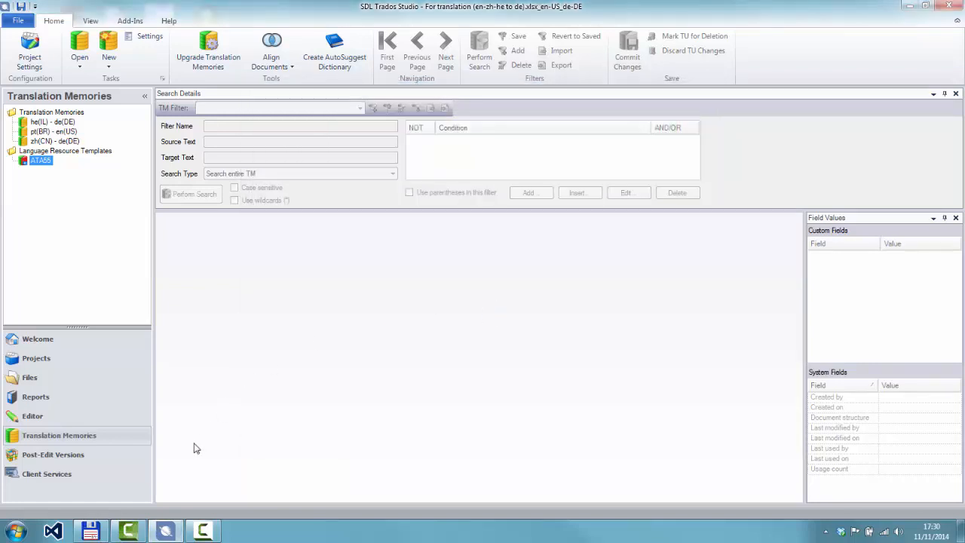
Check Total Commander for the generated de - en - TM_de-DE_en-US.sdltm file and return to SDL Trados Studio
left_click(90, 531)
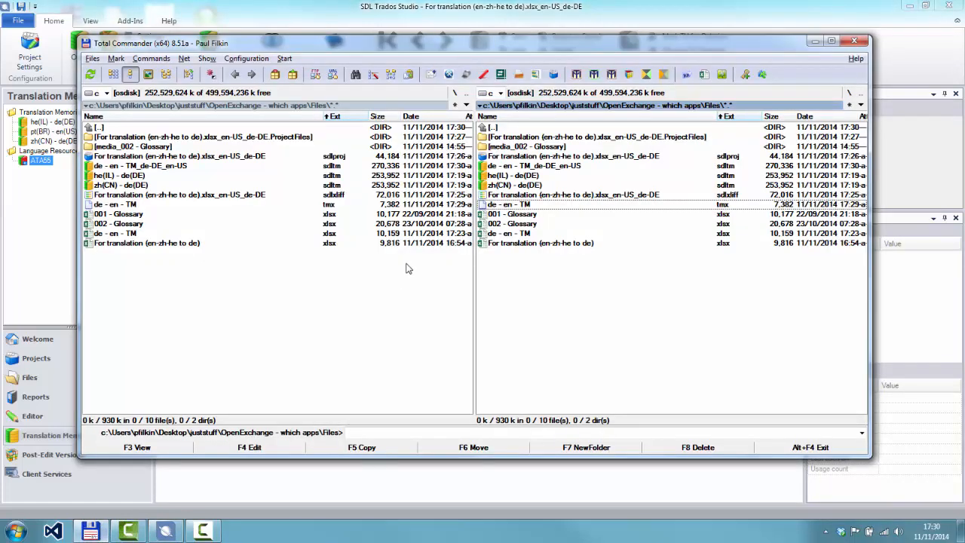
left_click(528, 166)
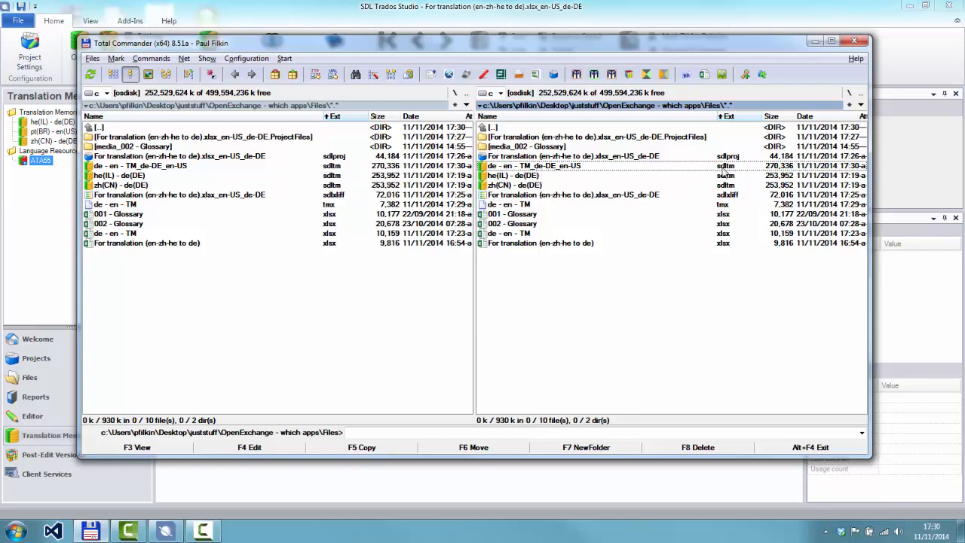
left_click(154, 534)
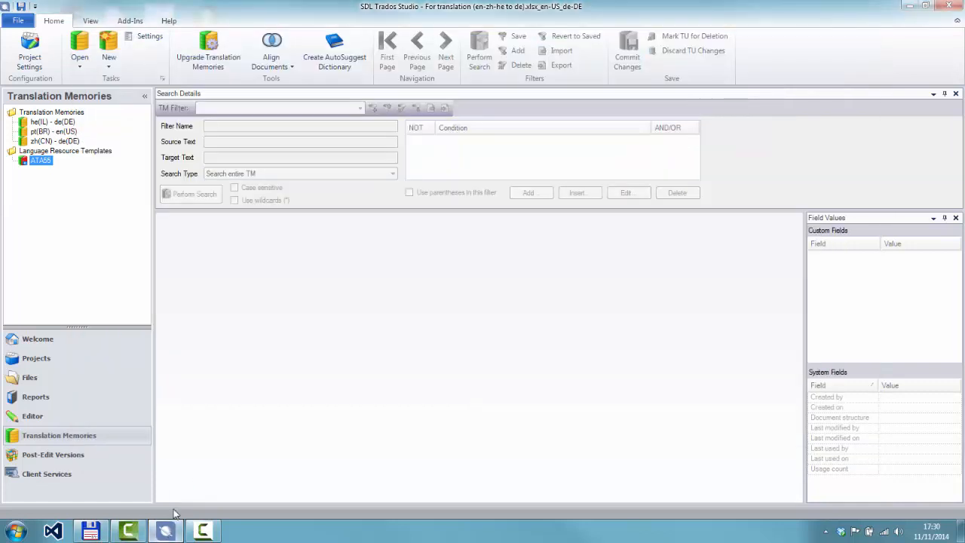
Try to add de - en - TM_de-DE_en-US.sdltm as a file-based translation memory for all language pairs in the project settings
left_click(67, 414)
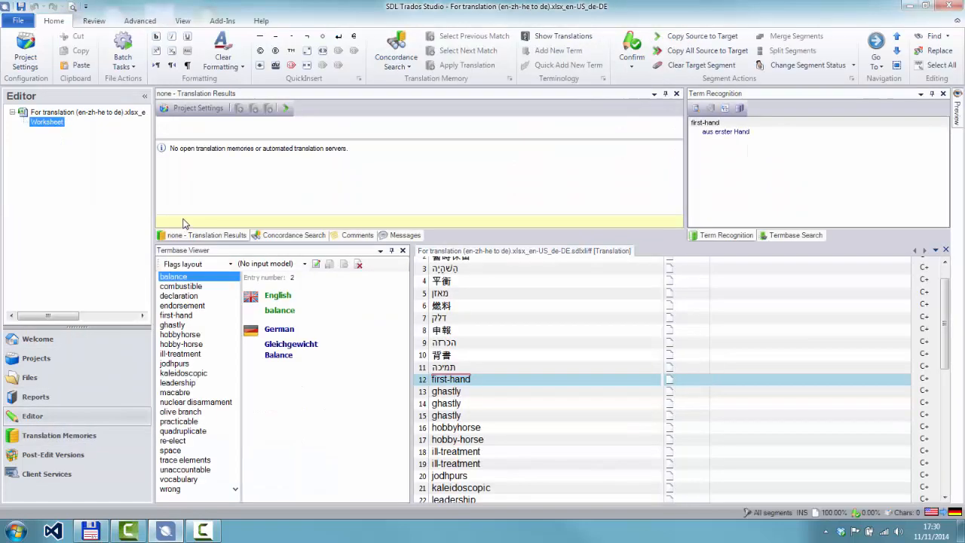
left_click(200, 110)
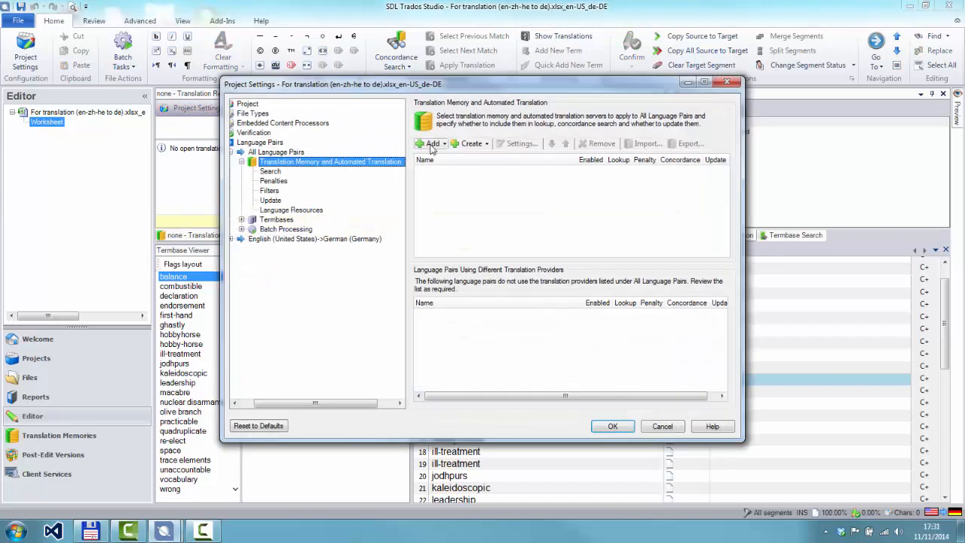
left_click(432, 144)
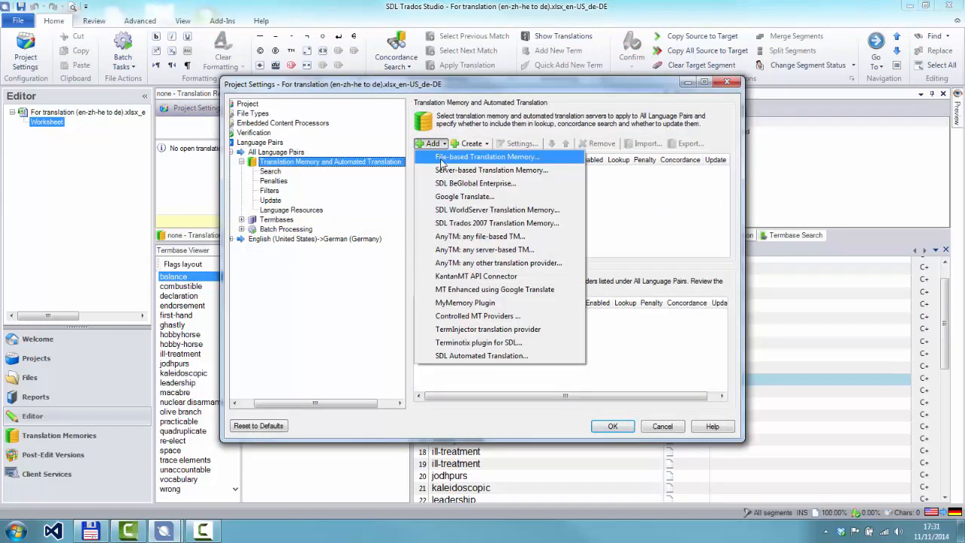
left_click(445, 157)
left_click(426, 203)
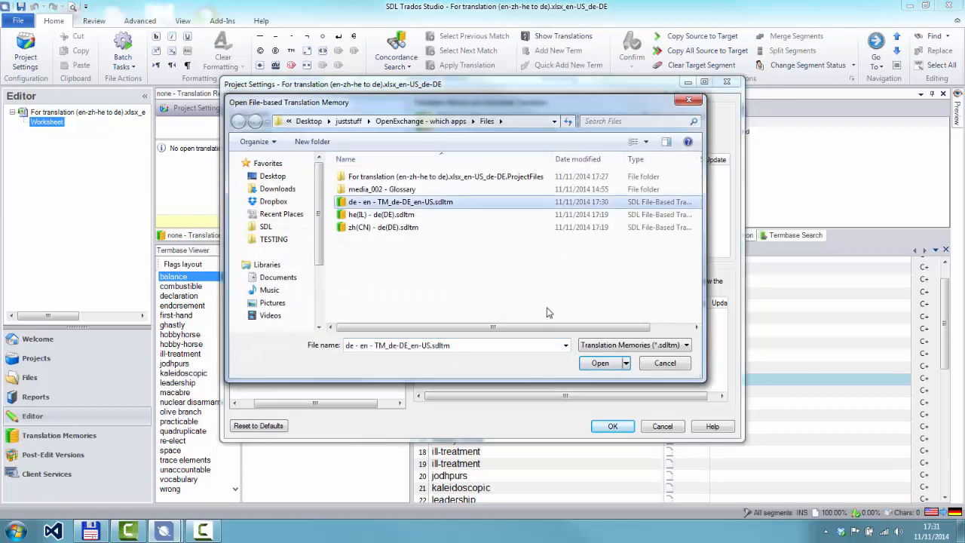
left_click(600, 363)
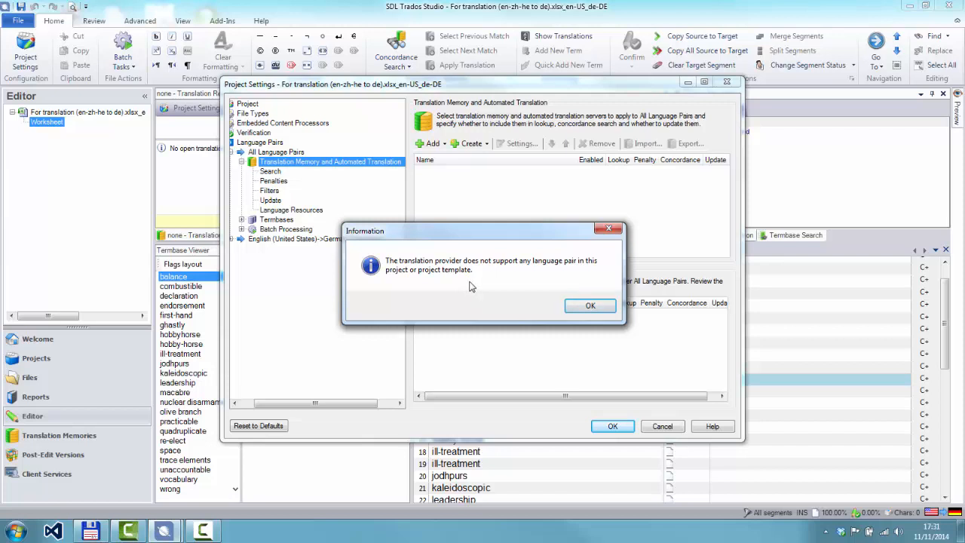
Add de - en - TM_de-DE_en-US.sdltm to all language pairs as an AnyTM file-based translation memory and apply the project settings
left_click(590, 309)
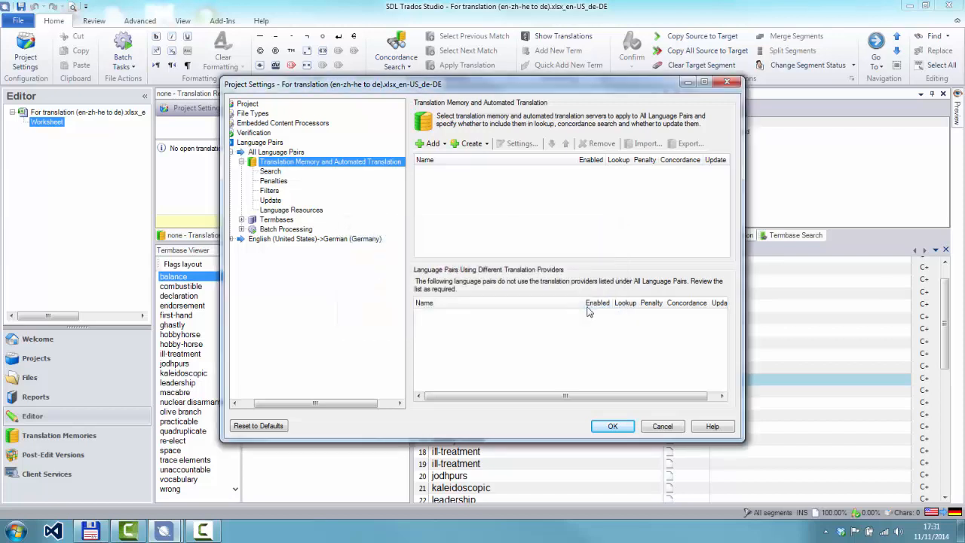
left_click(444, 145)
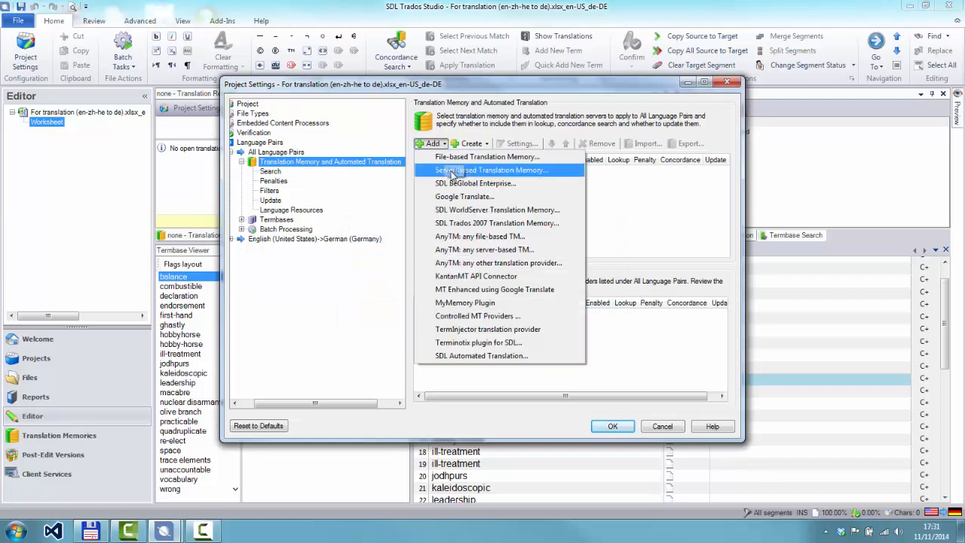
left_click(507, 238)
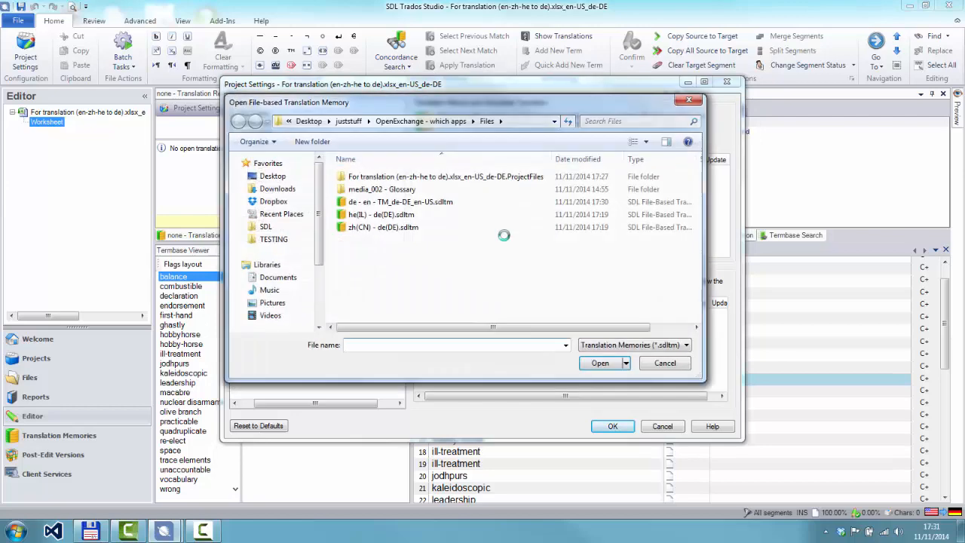
left_click(441, 202)
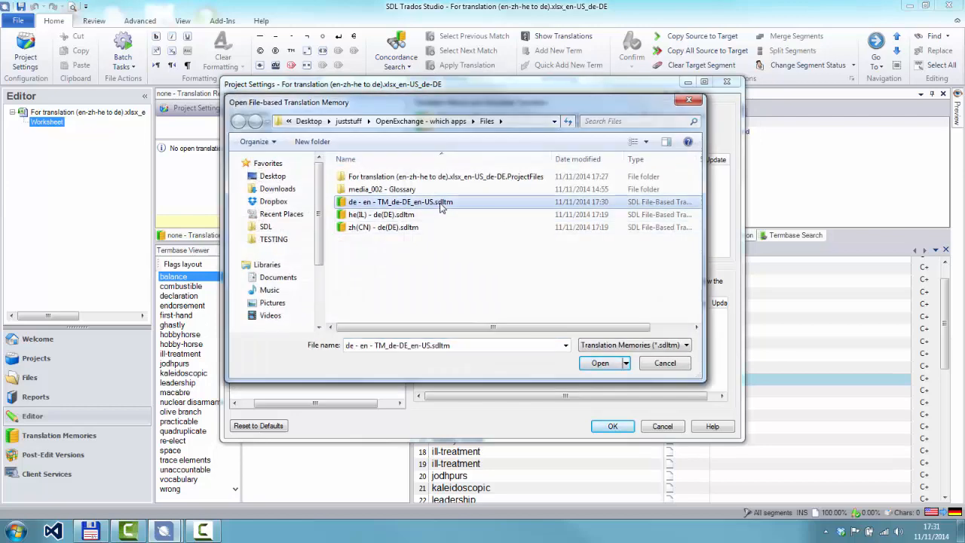
left_click(601, 363)
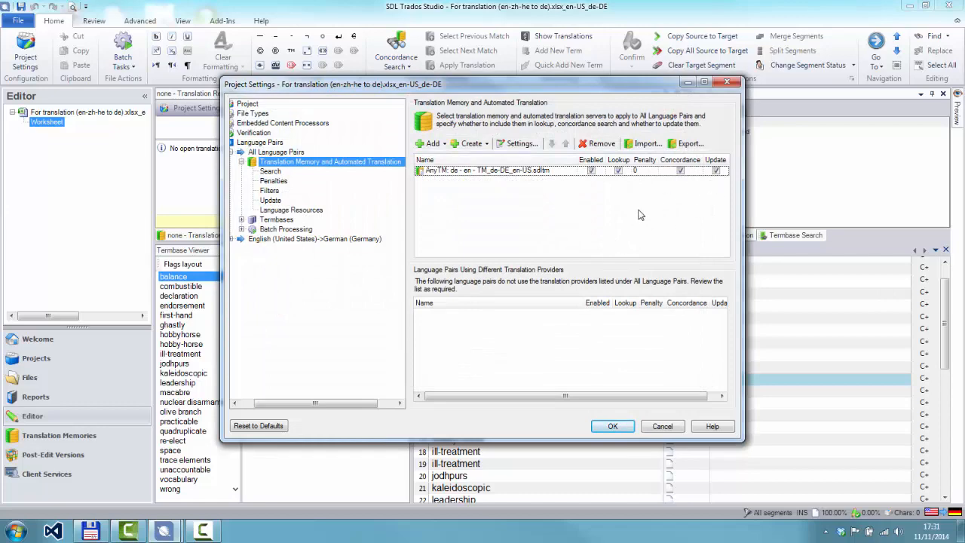
left_click(613, 427)
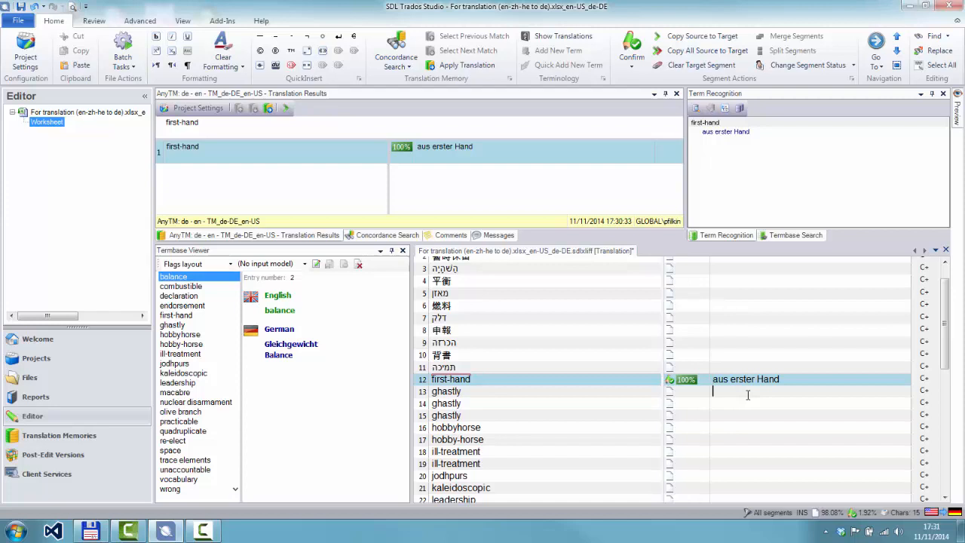
Work through the English segments from first-hand to the first nuclear disarmament, inserting the translation memory match in each
key("ctrl+Return")
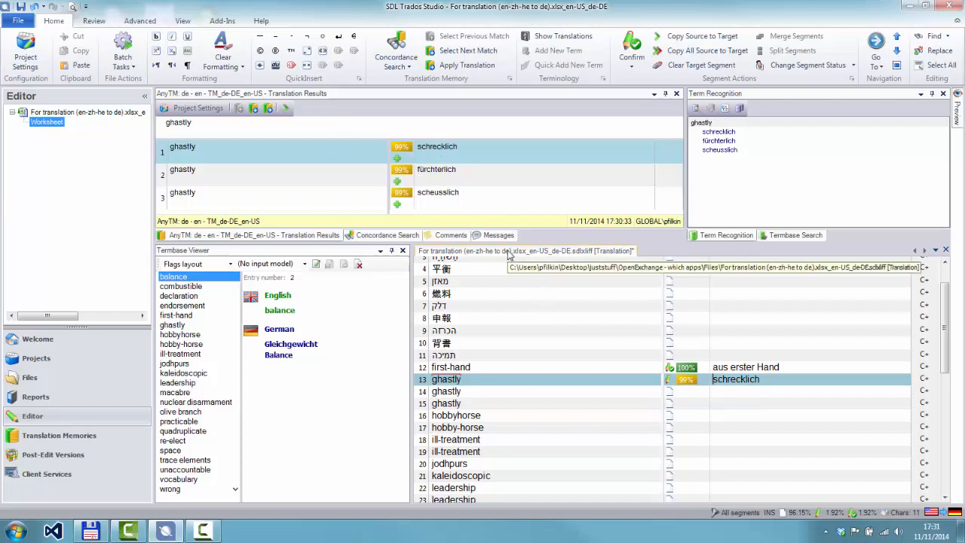
key("ctrl+Return")
key("ctrl+Return")
key("ctrl+Return")
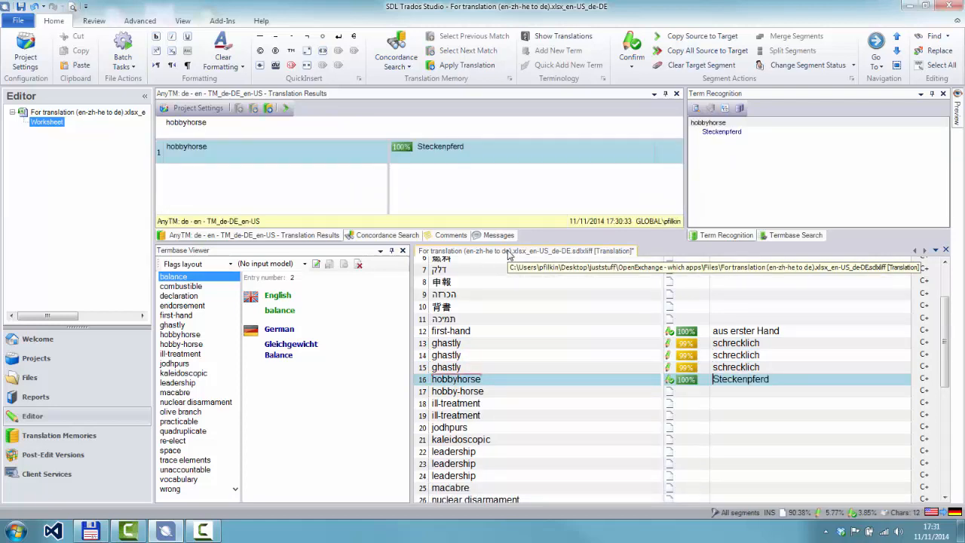
key("ctrl+Return")
key("ctrl+Return")
key("ctrl+Return")
key("ctrl+Return")
key("ctrl+Return")
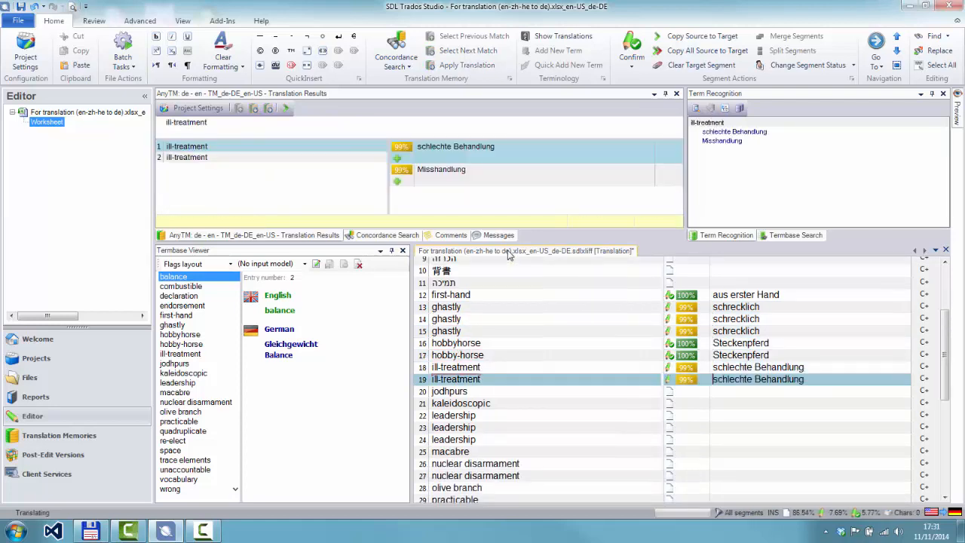
key("ctrl+Return")
key("ctrl+Return")
key("ctrl+Return")
key("ctrl+Return")
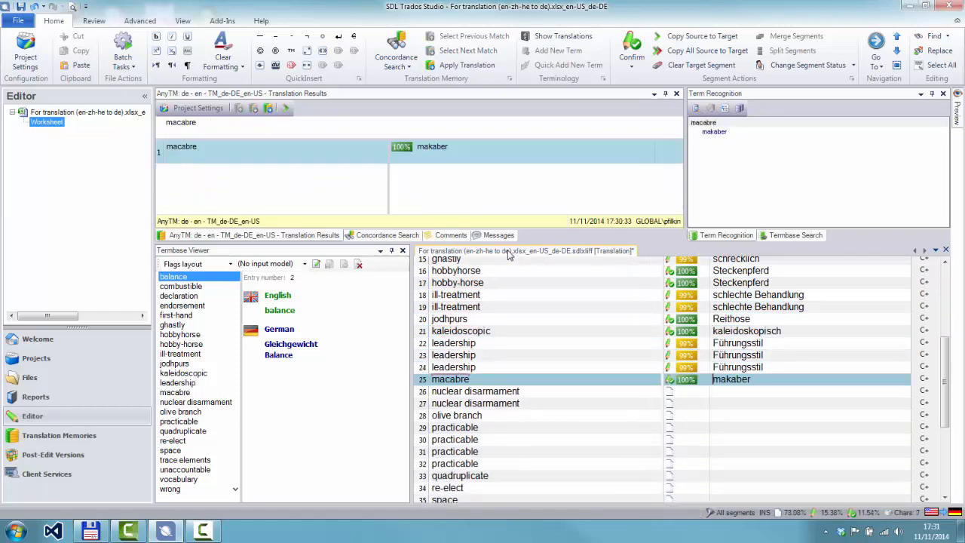
key("ctrl+Return")
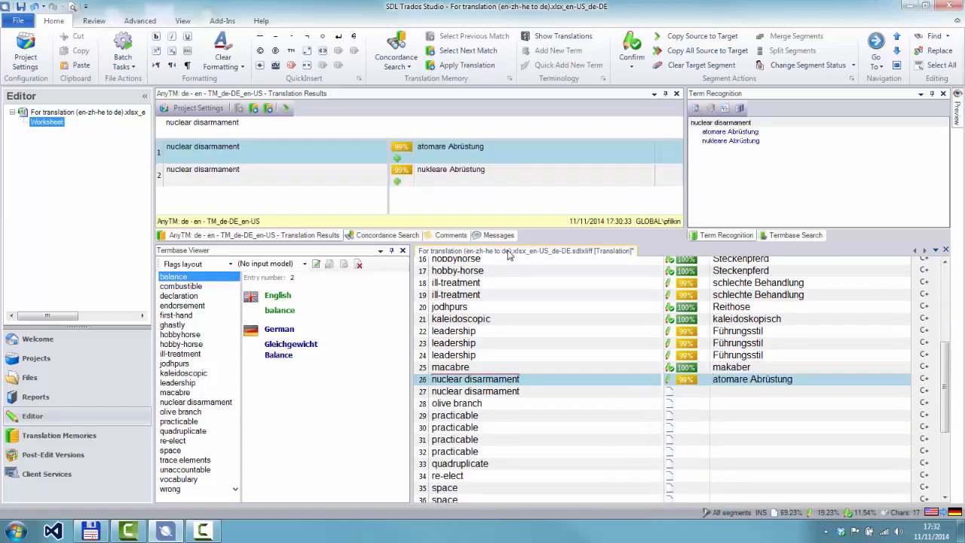
Pre-translate the file with the minimum match value lowered below 100, reopen it in the editor and review the filled segments
left_click(123, 57)
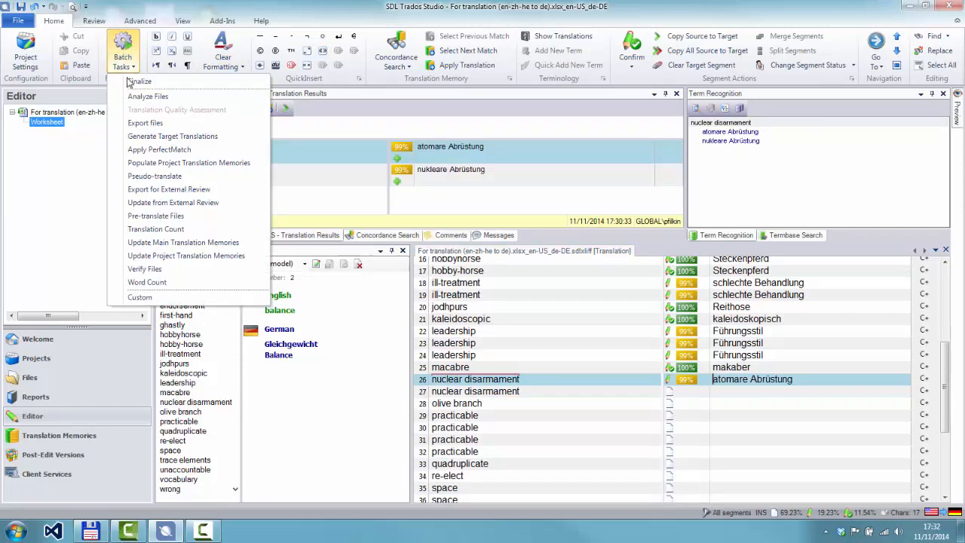
left_click(158, 218)
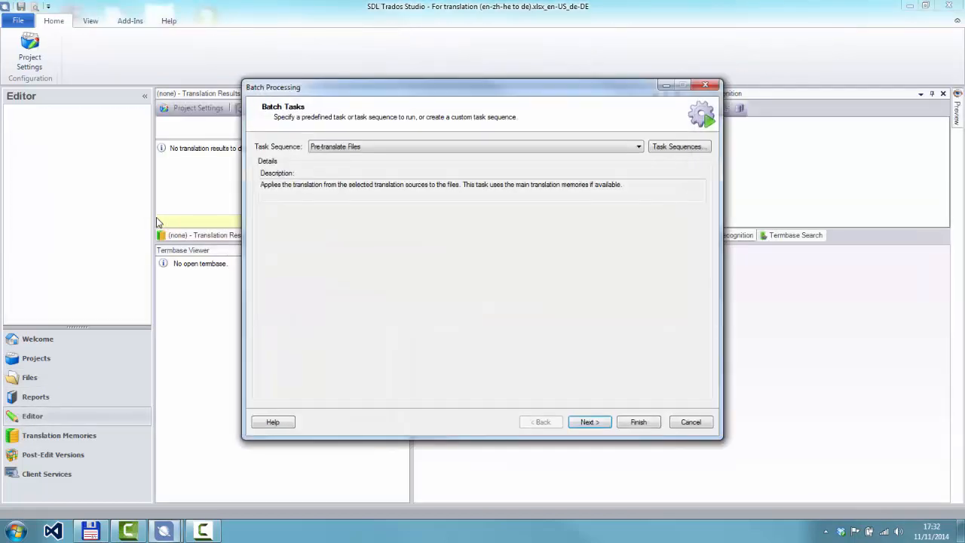
left_click(588, 422)
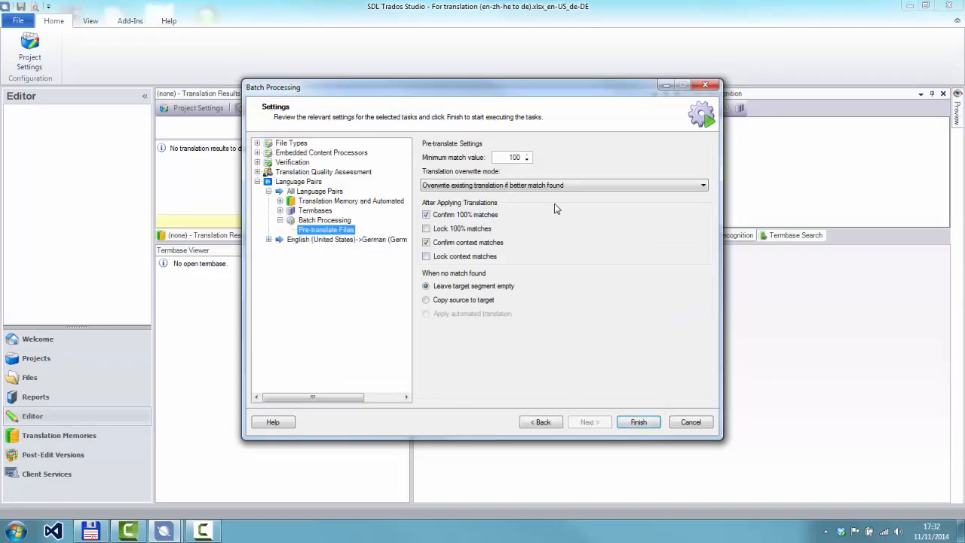
left_click(528, 160)
left_click(528, 160)
left_click(528, 160)
left_click(528, 159)
left_click(528, 160)
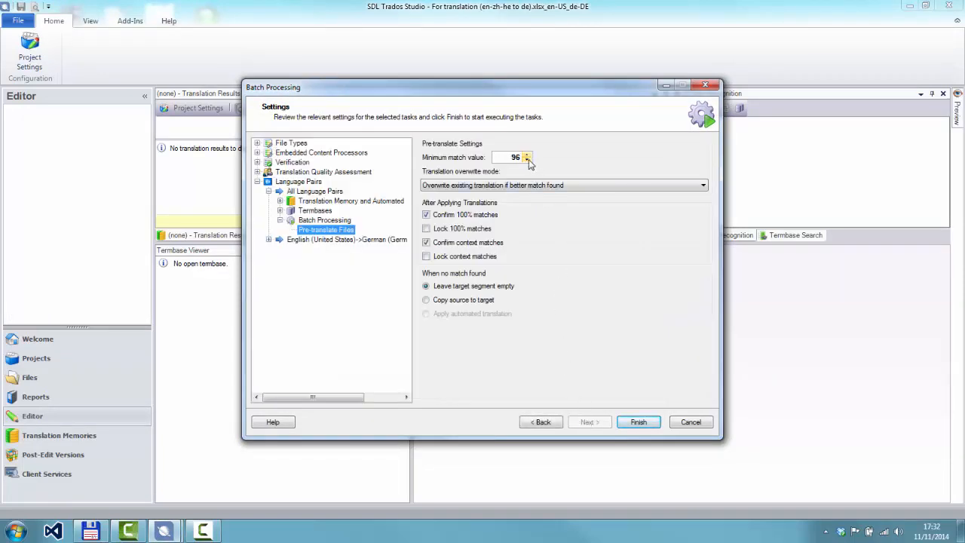
left_click(640, 424)
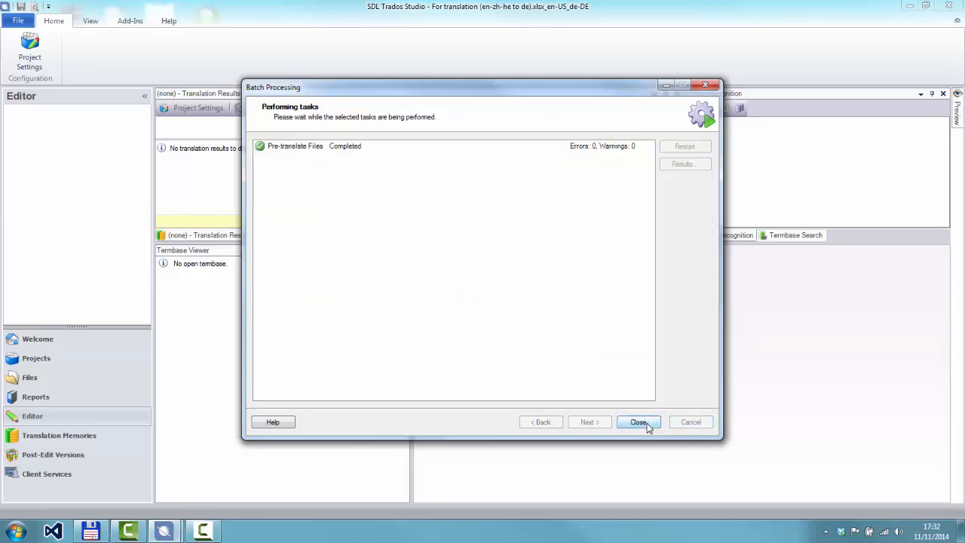
left_click(640, 423)
left_click(517, 305)
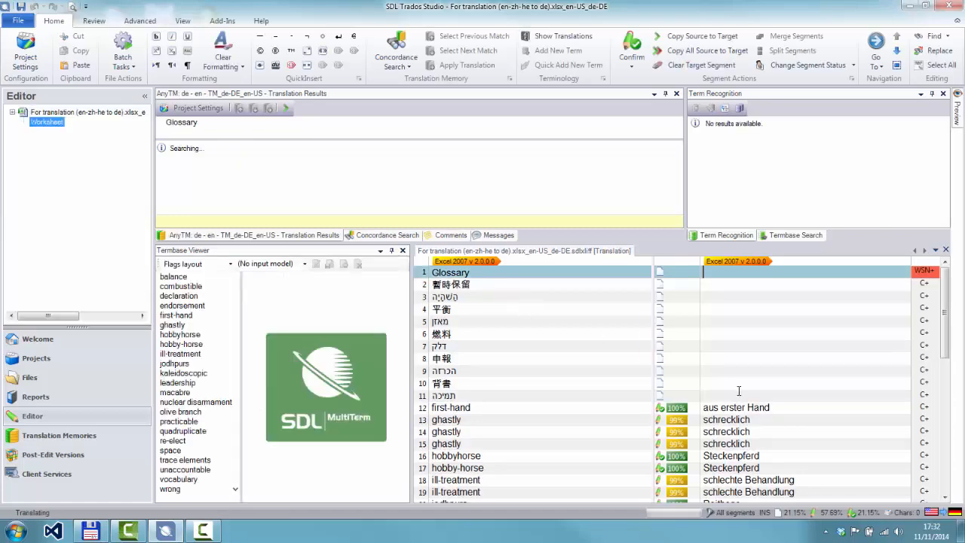
scroll(739, 390, "down", 10)
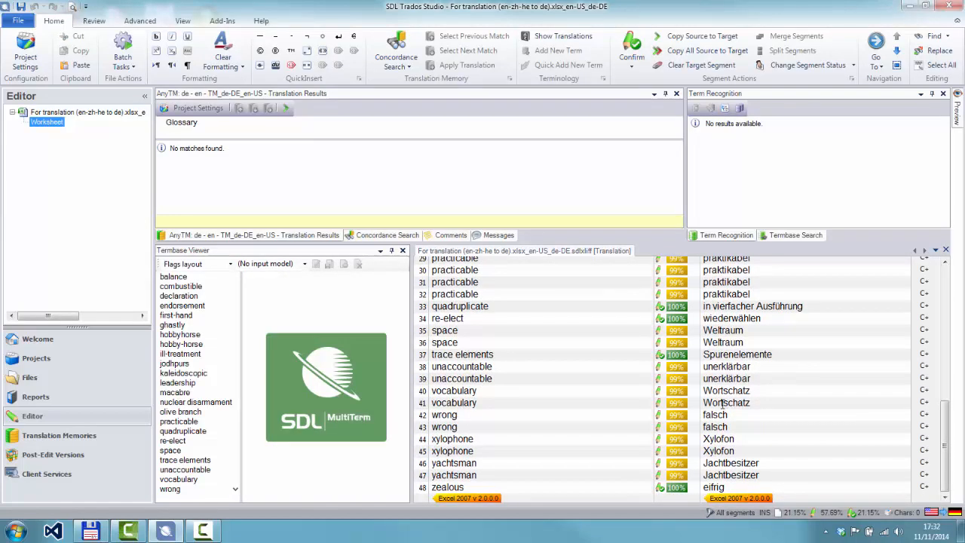
Compare de - en - TM_de-DE_en-US.sdltm with its anytmreverse counterpart in Total Commander and return to SDL Trados Studio
left_click(103, 532)
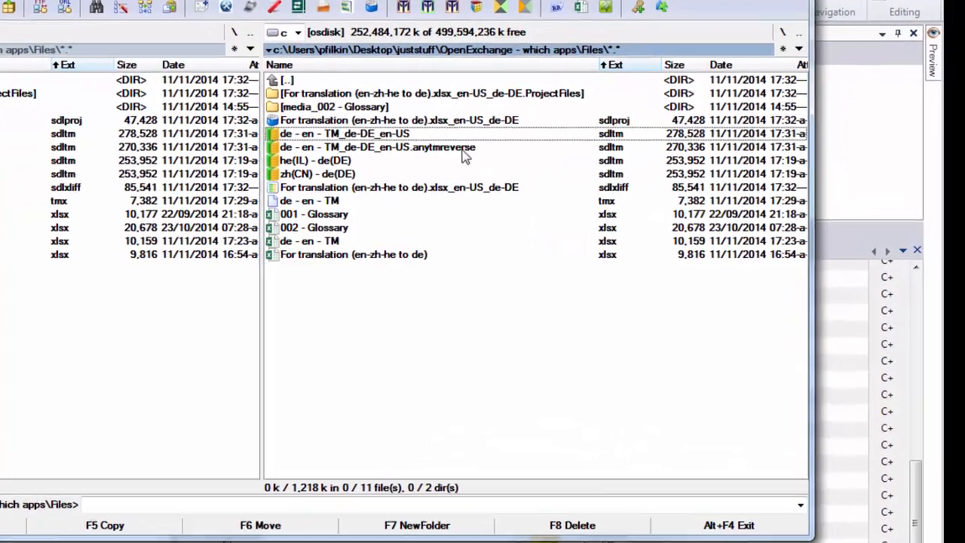
left_click(462, 150)
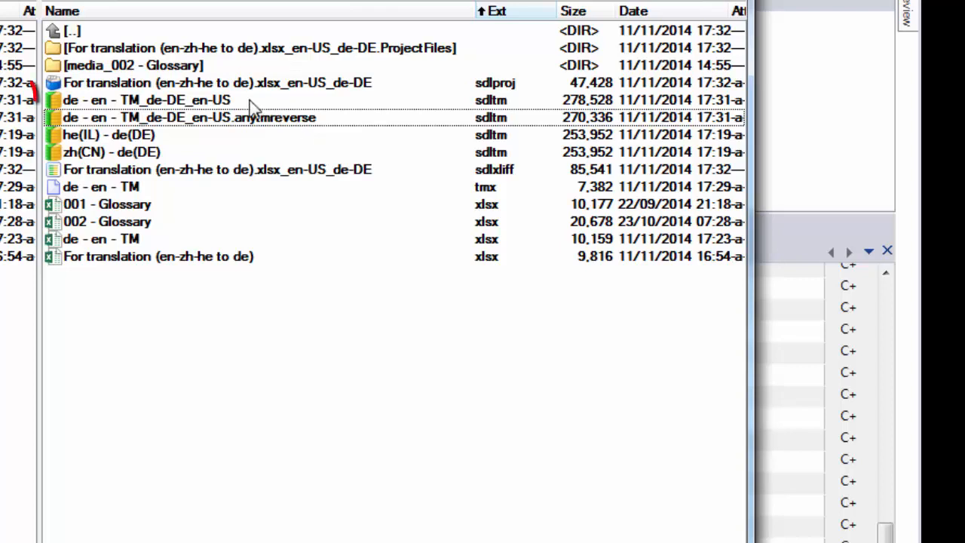
left_click(225, 102)
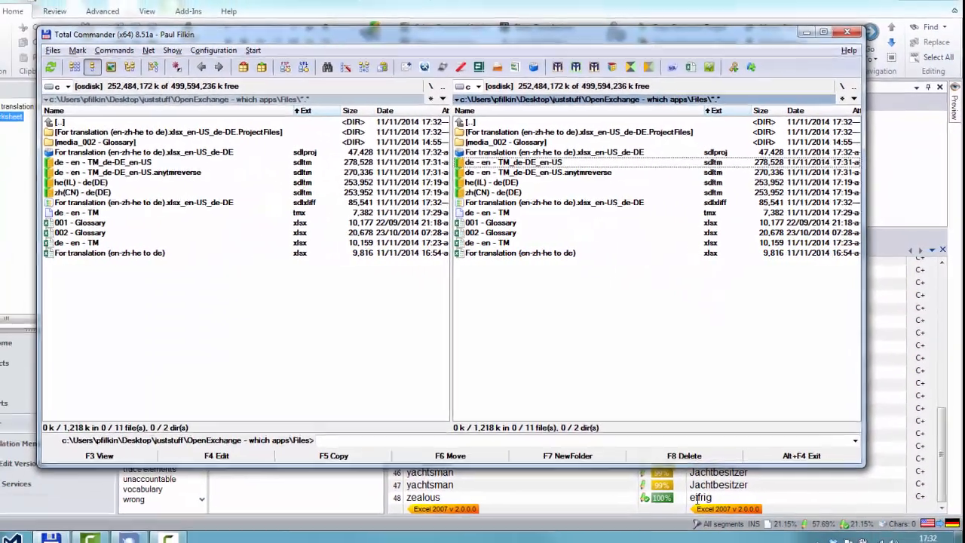
left_click(667, 519)
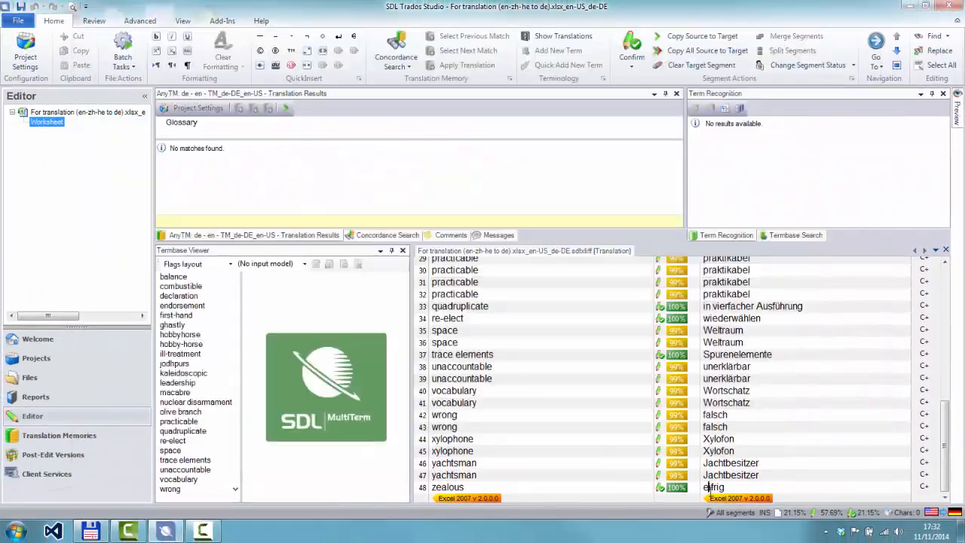
Go to the Chinese segment 2 and remove the AnyTM de - en - TM_de-DE_en-US.sdltm provider from the project settings
scroll(747, 449, "up", 6)
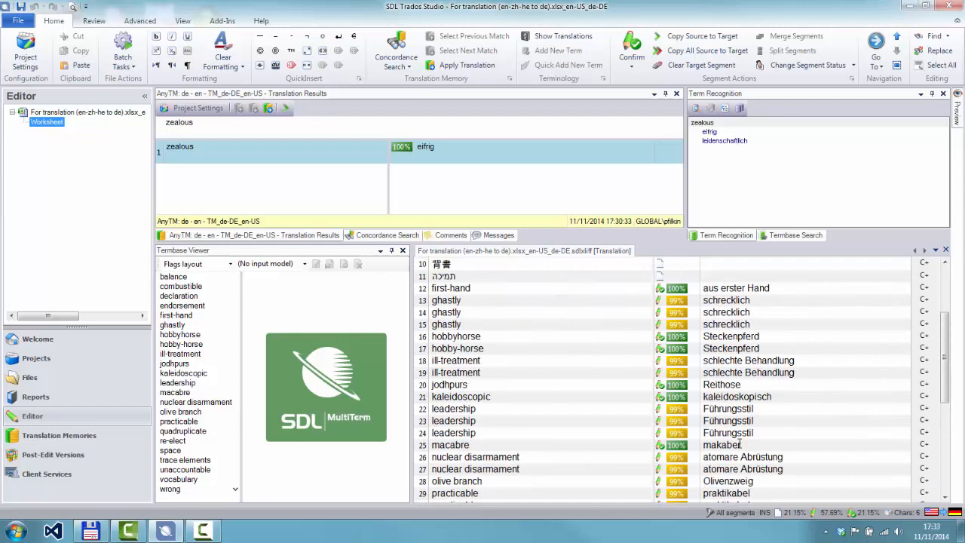
scroll(738, 431, "up", 3)
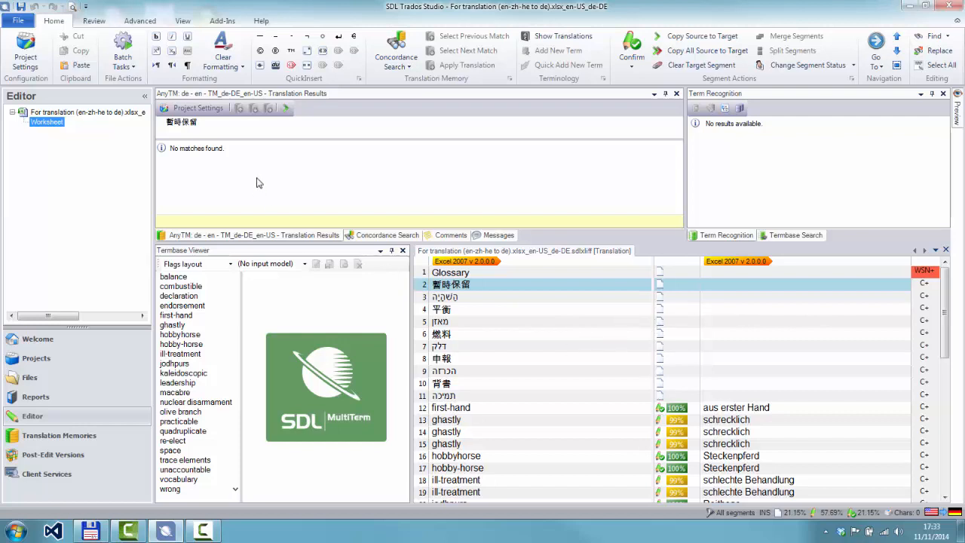
left_click(213, 110)
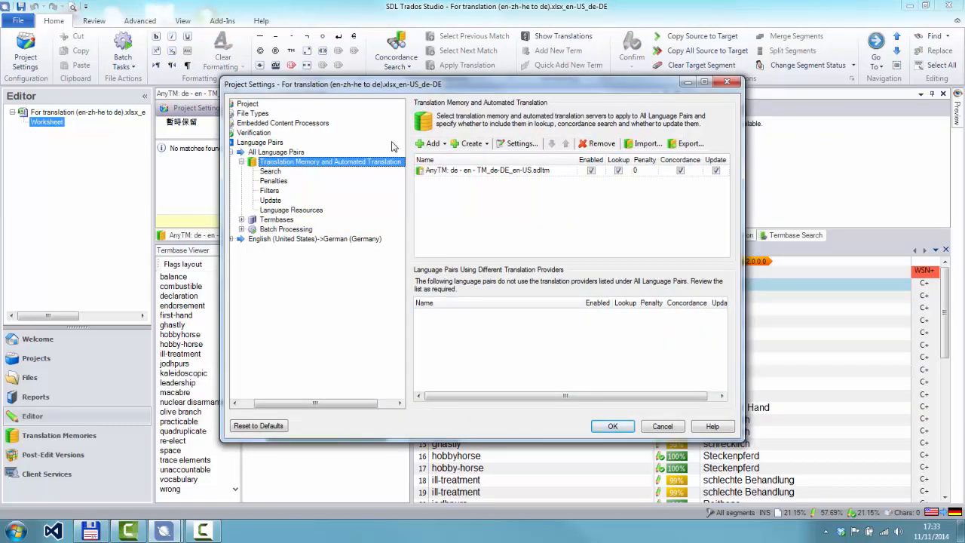
left_click(444, 171)
left_click(589, 146)
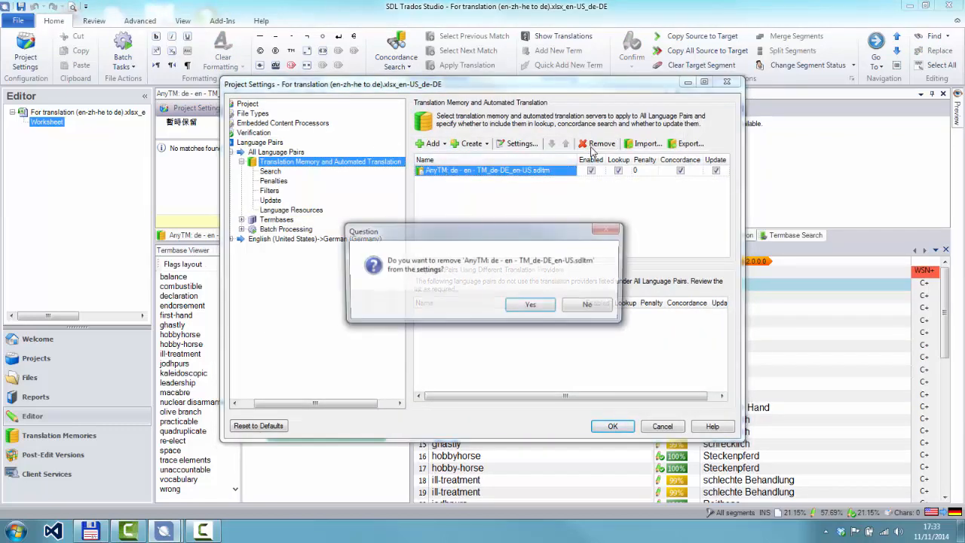
left_click(540, 303)
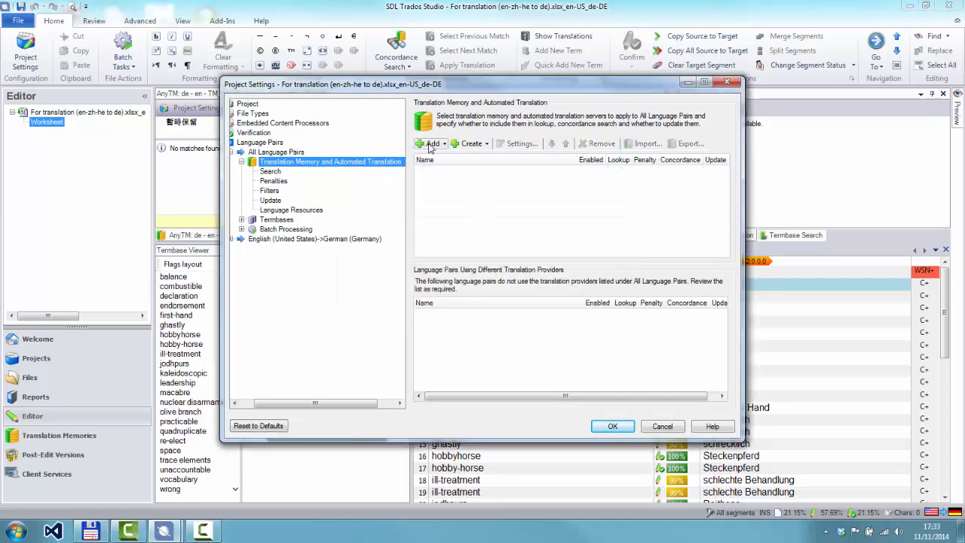
Add he(IL) - de(DE).sdltm and zh(CN) - de(DE).sdltm as AnyTM file-based memories, enable Update for the Chinese one and apply the settings
left_click(433, 145)
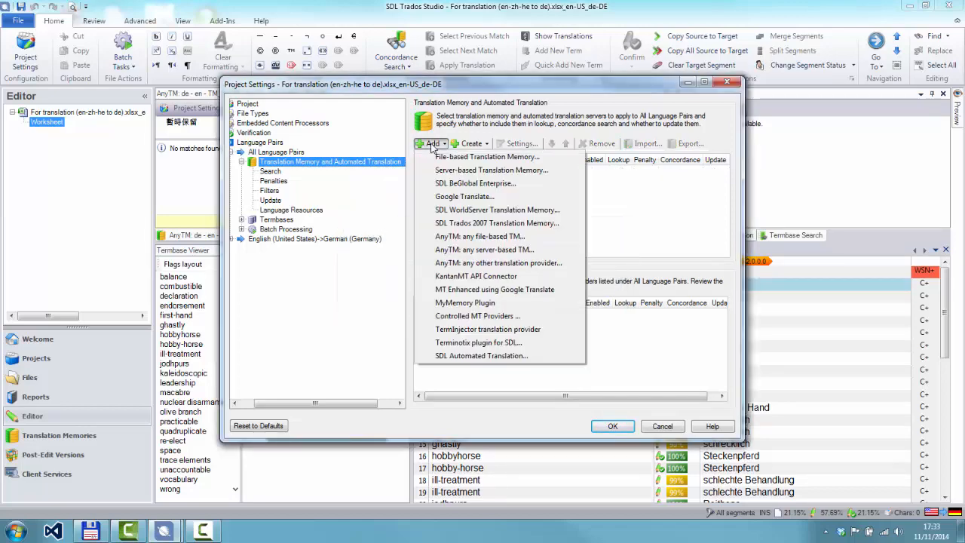
left_click(472, 237)
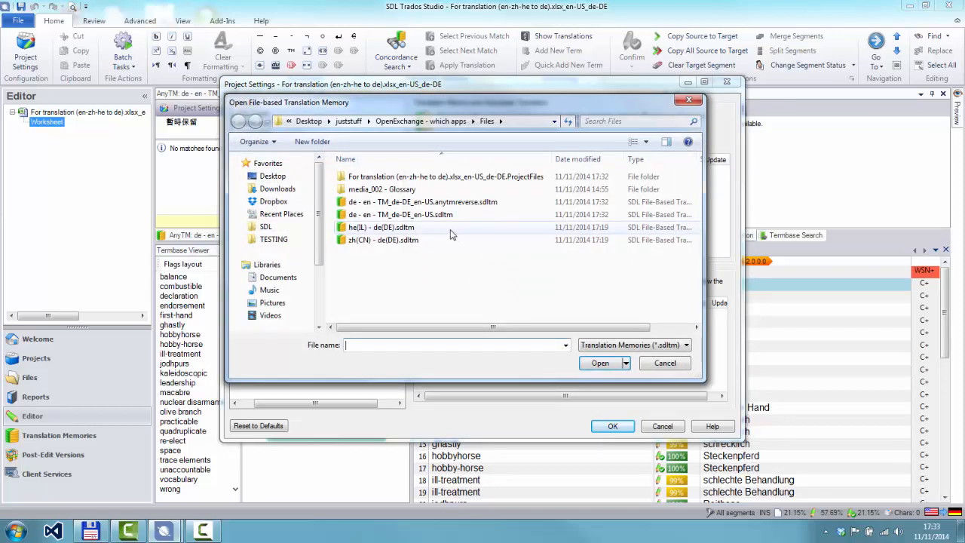
left_click(403, 228)
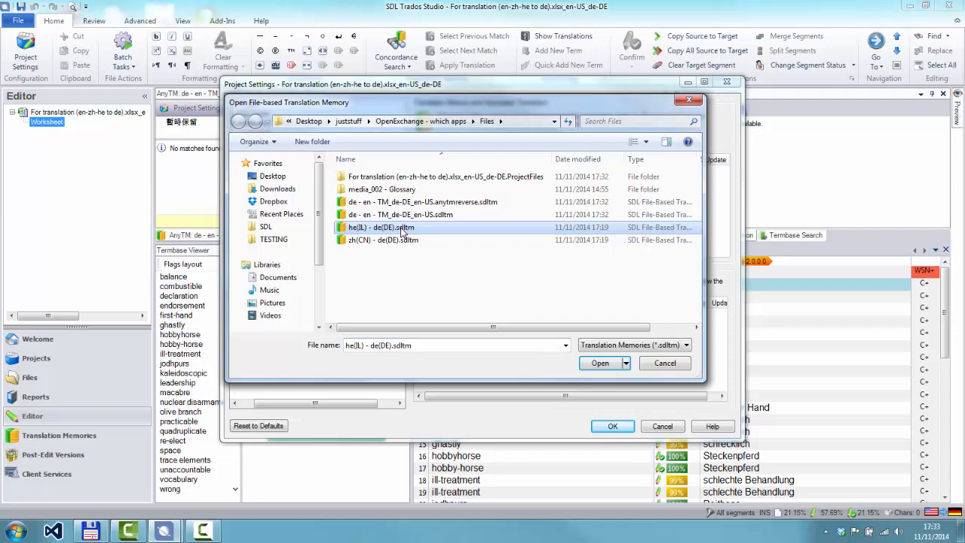
left_click(402, 240, "ctrl")
left_click(600, 363)
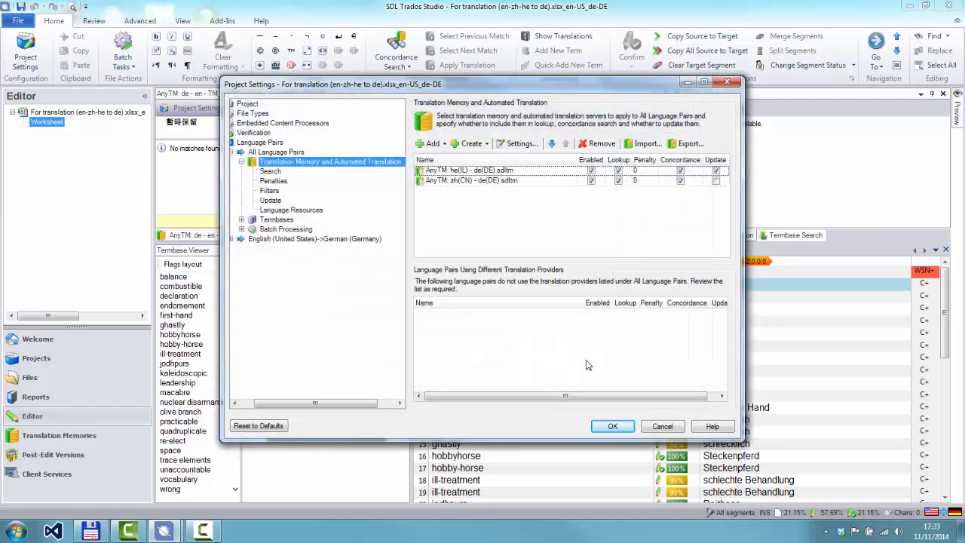
left_click(715, 181)
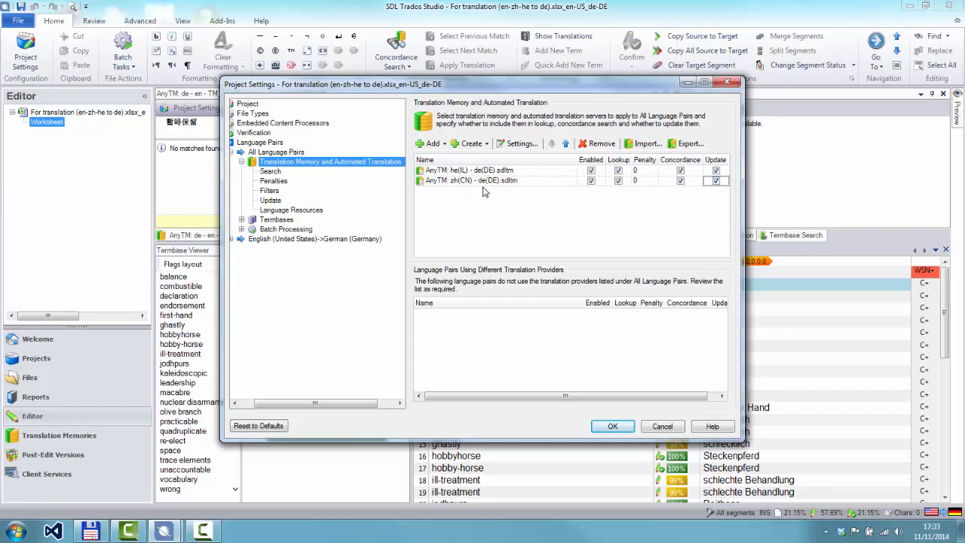
left_click(609, 427)
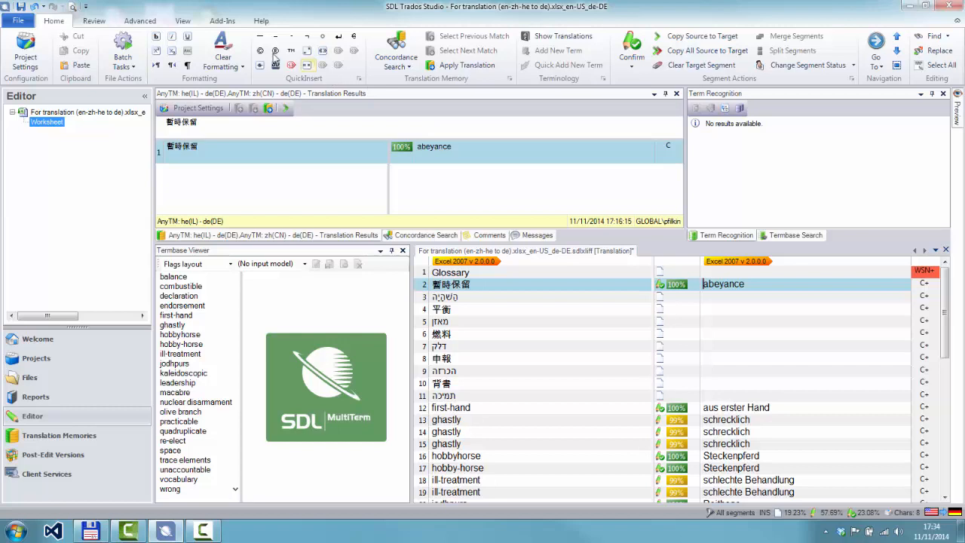
Show the Mixed source language translation view and mark the project as containing content in more than one source language
left_click(189, 23)
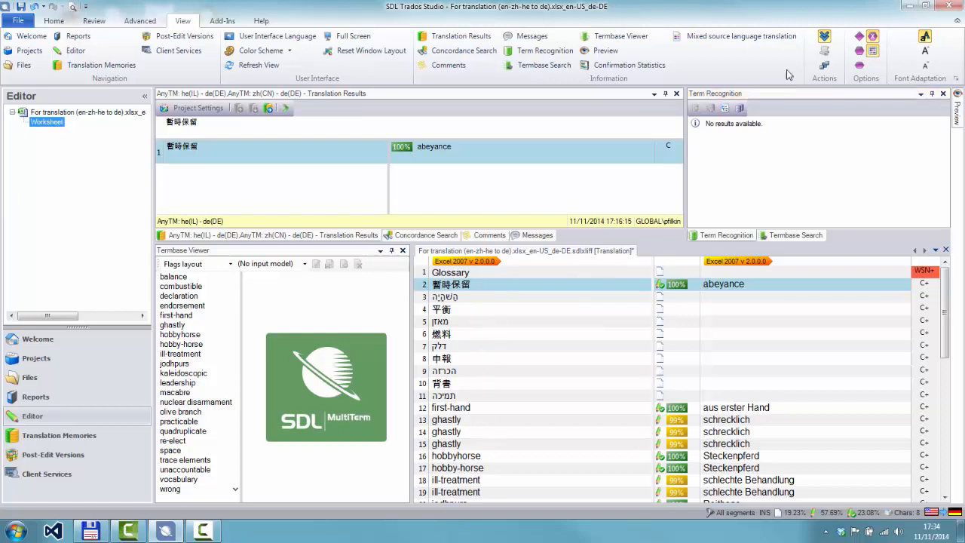
left_click(757, 39)
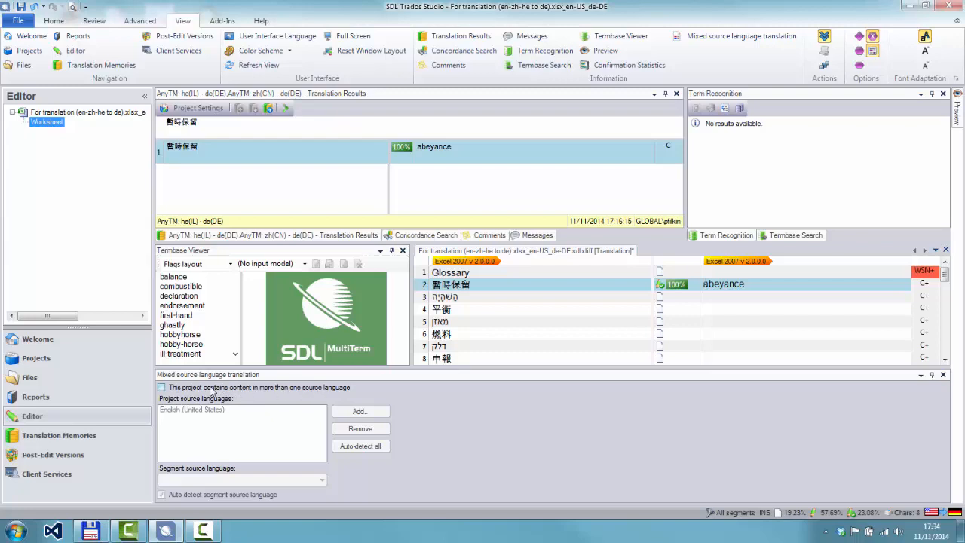
left_click(161, 387)
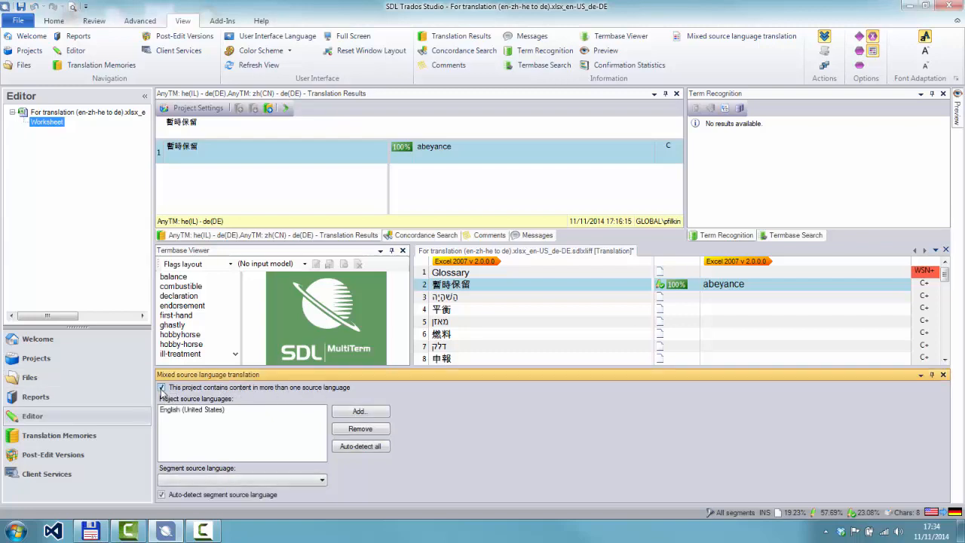
Auto-detect all project source languages and work through segments 3 to 11, filling them with their translation memory matches
left_click(362, 447)
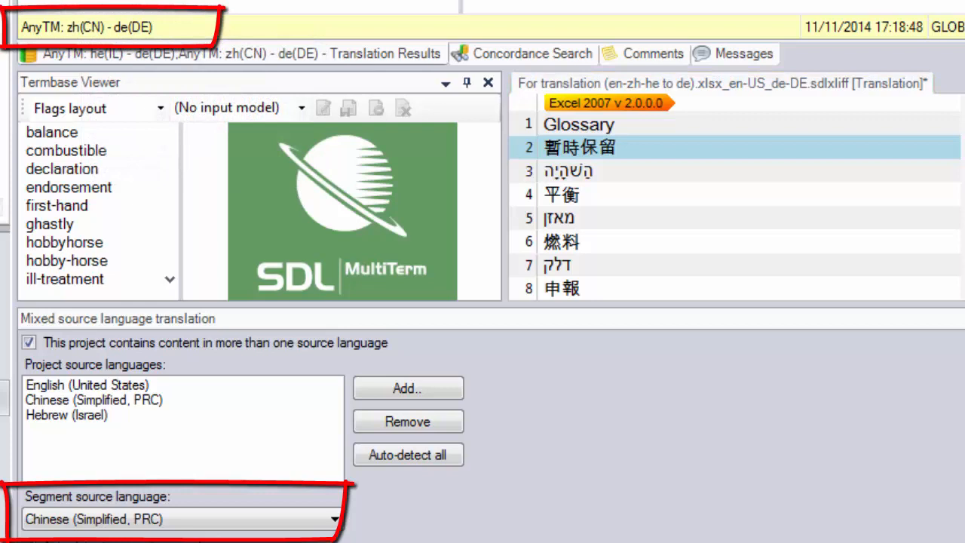
left_click(736, 171)
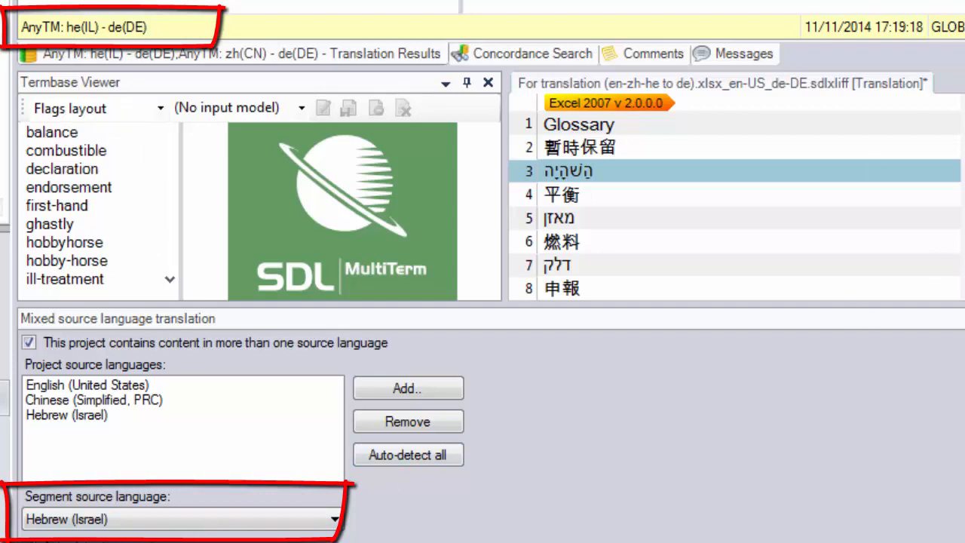
left_click(735, 195)
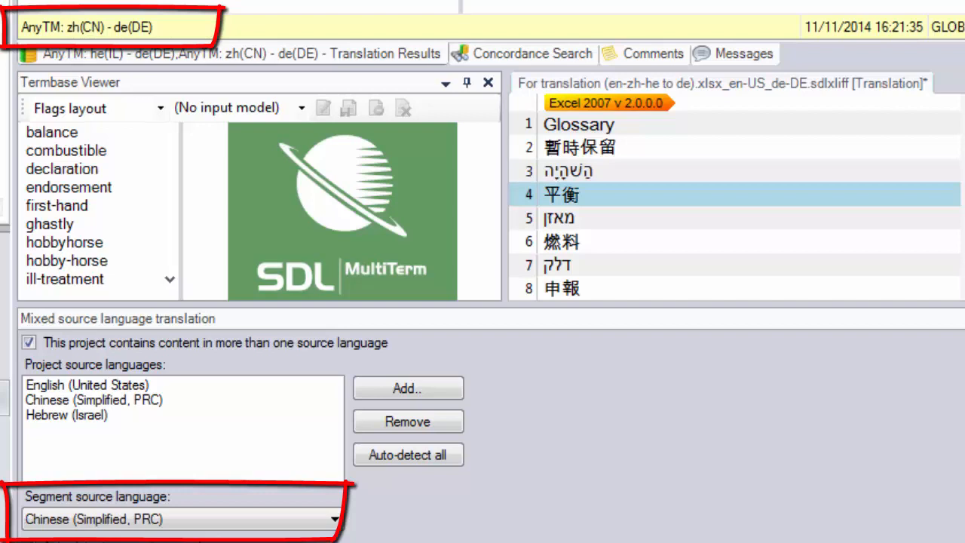
key("Down")
key("Down")
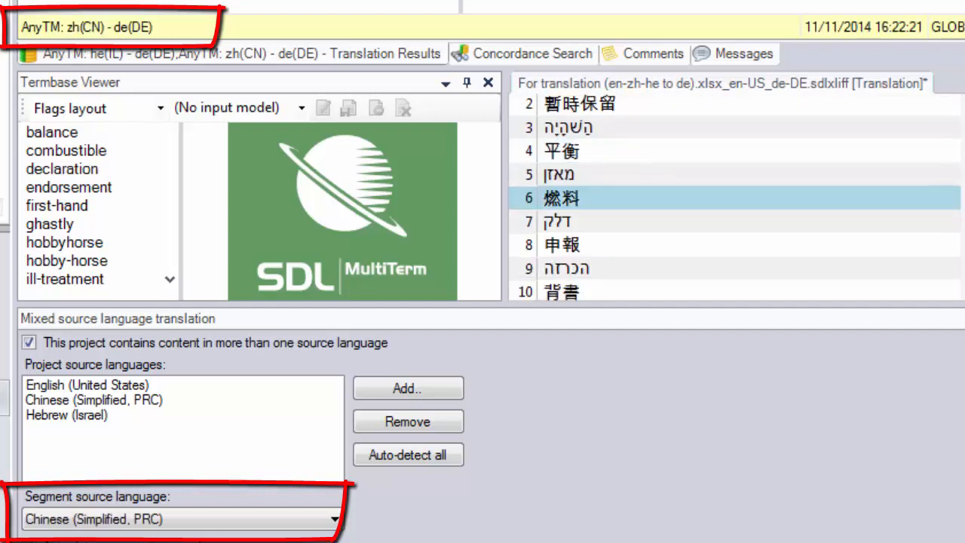
key("Down")
key("Down")
key("Down")
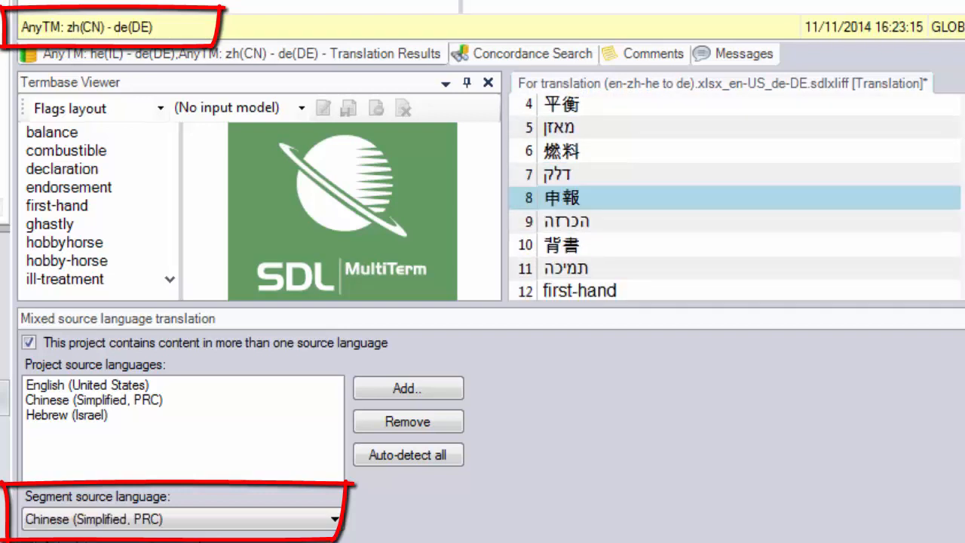
key("Down")
key("Down")
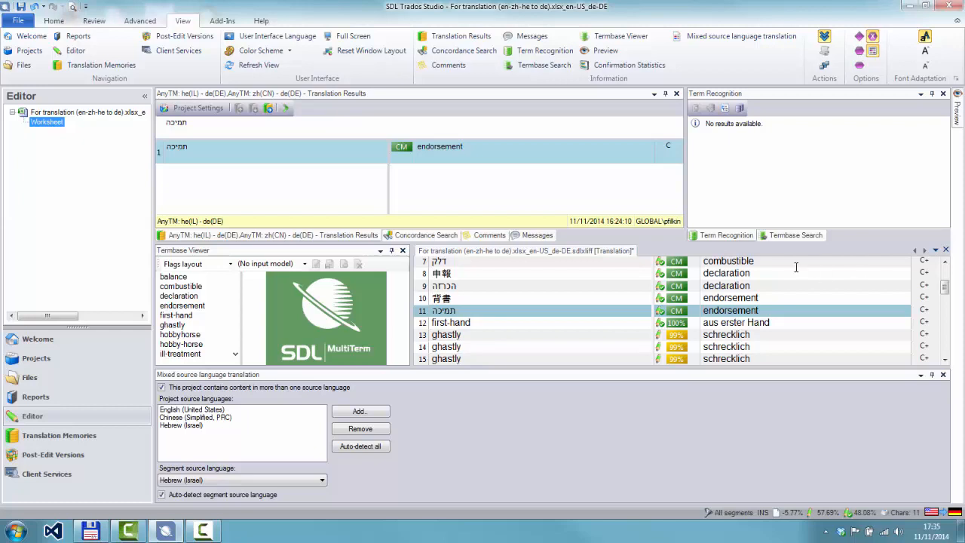
Review the source language choices available for Hebrew segment 11
left_click(323, 481)
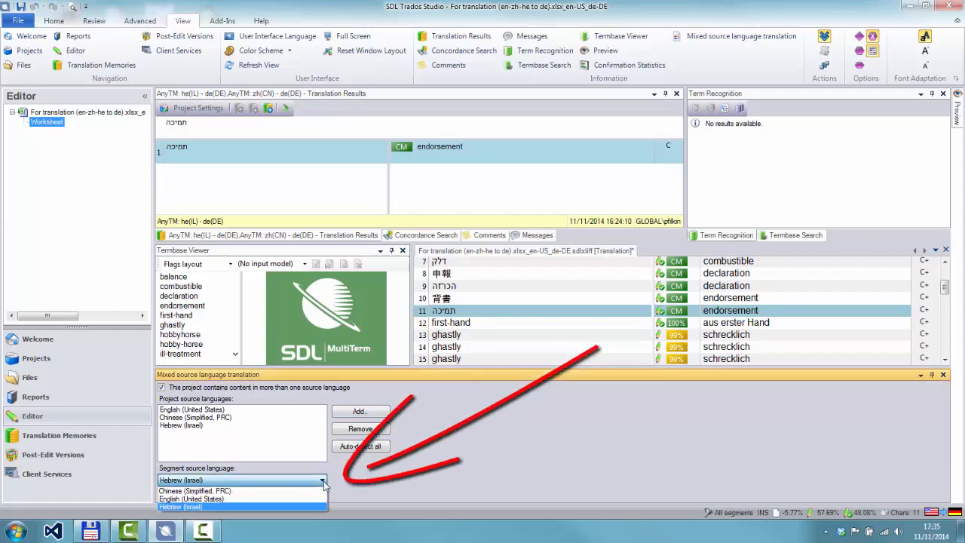
left_click(463, 459)
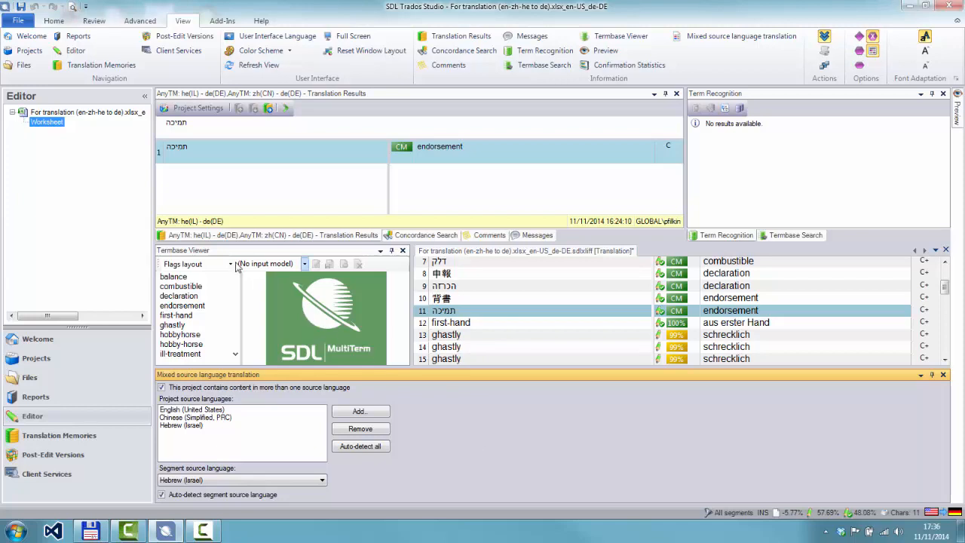
mouse_move(233, 226)
Close the For translation (en-zh-he to de) file with its changes saved and exit SDL Trados Studio
left_click(946, 250)
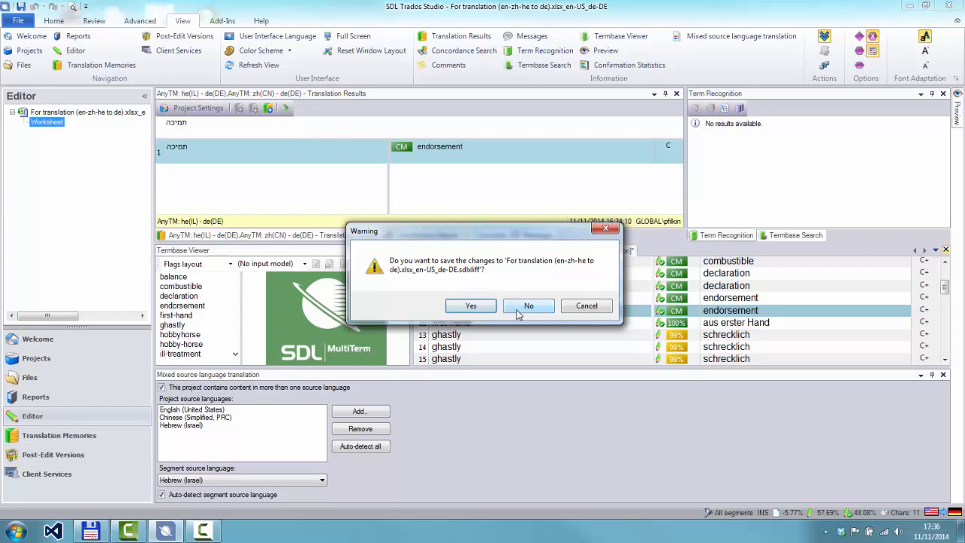
left_click(472, 305)
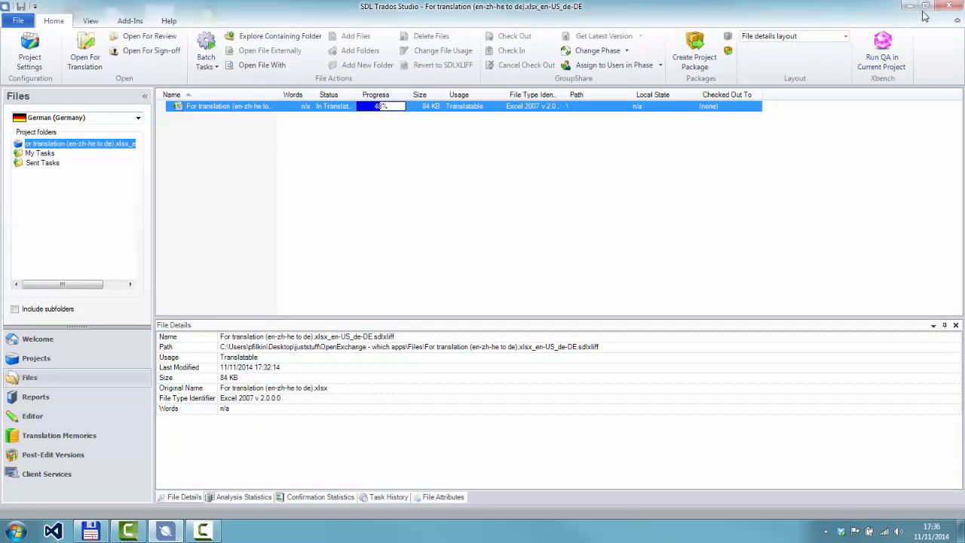
left_click(951, 7)
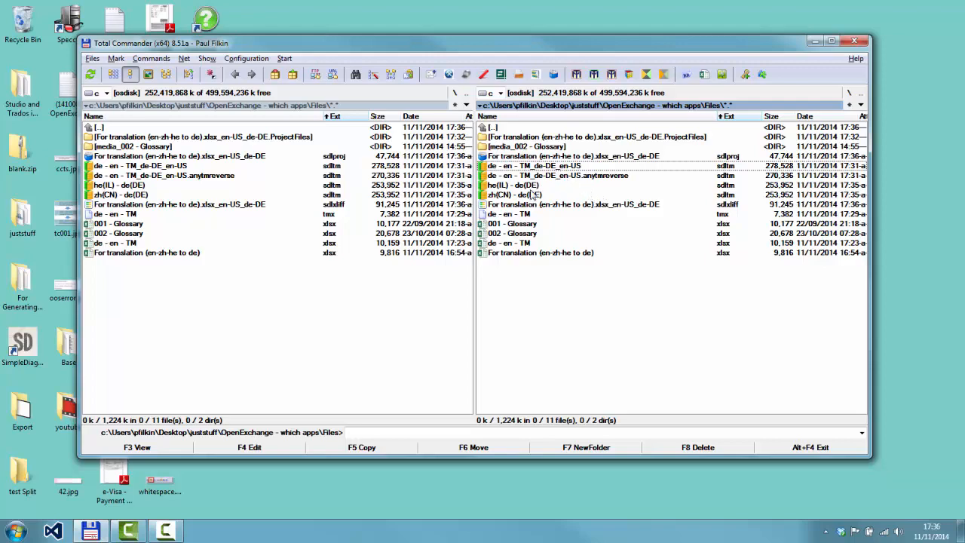
Open 002 - Glossary.xlsx from Total Commander and bring its Excel window to the front
left_click(524, 235)
double_click(523, 235)
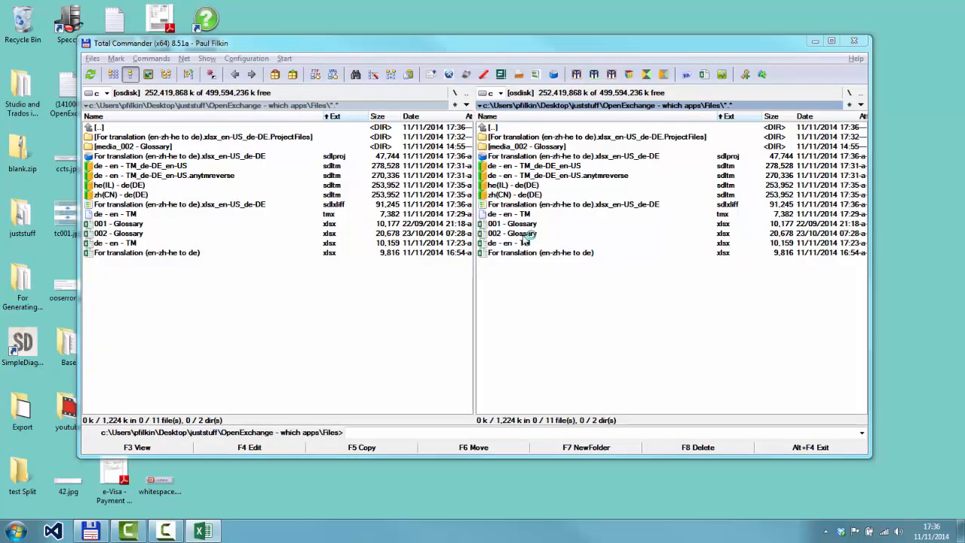
left_click(203, 531)
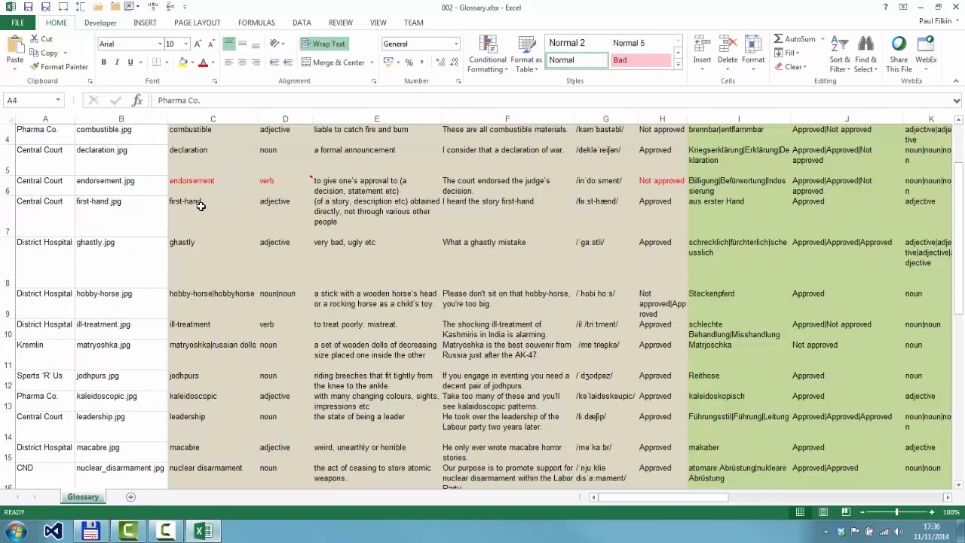
Examine the Glossary sheet's columns from Client and Media through the English, German and other language groups to Russian, and close Excel
scroll(179, 221, "up", 1)
left_click(65, 138)
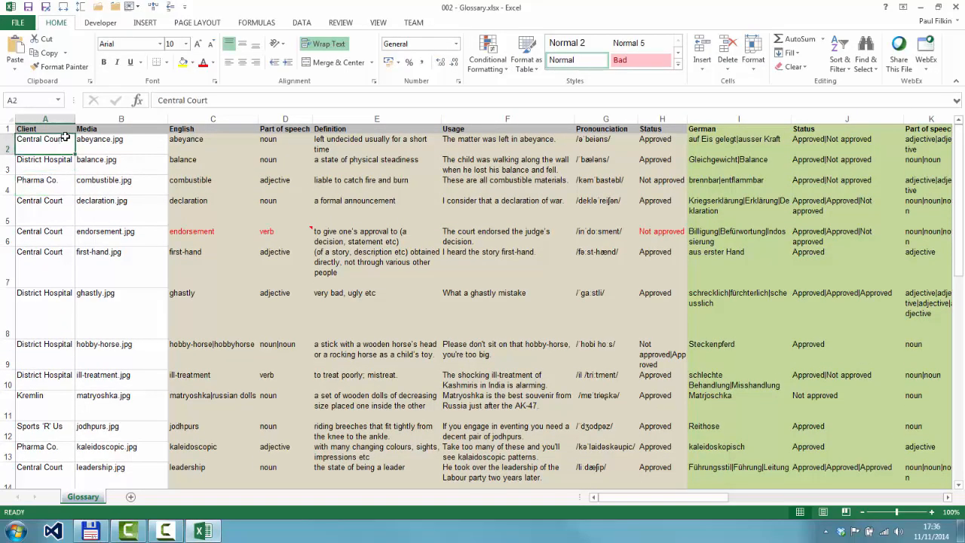
key("Up")
key("Right")
key("Down")
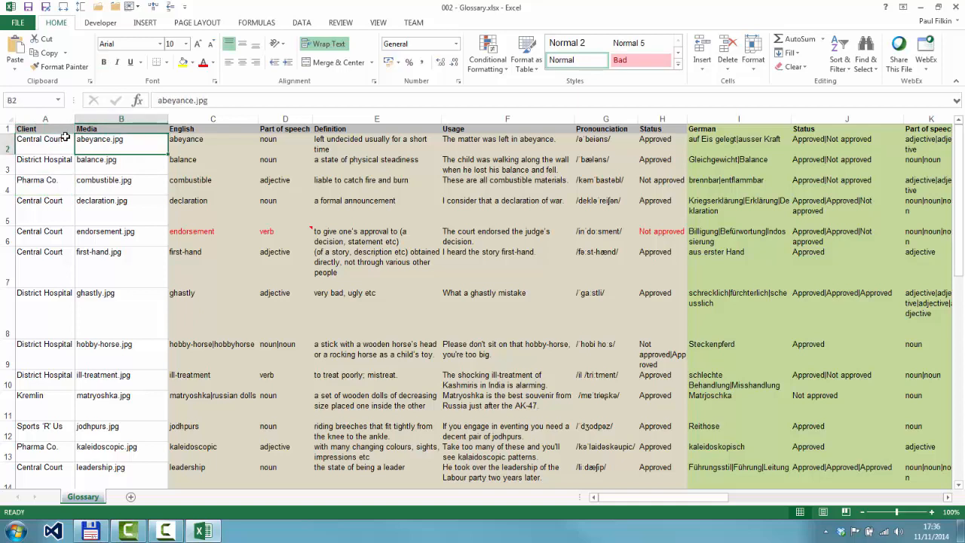
key("Down")
key("Down")
key("Up")
key("Up")
key("Up")
key("Right")
key("Right")
key("Right")
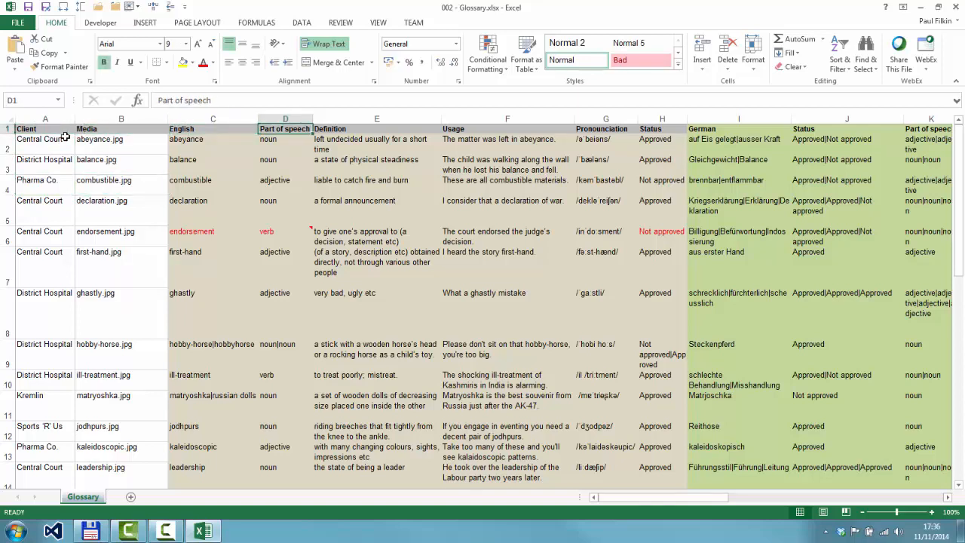
key("Left")
key("Left")
key("Left")
key("Right")
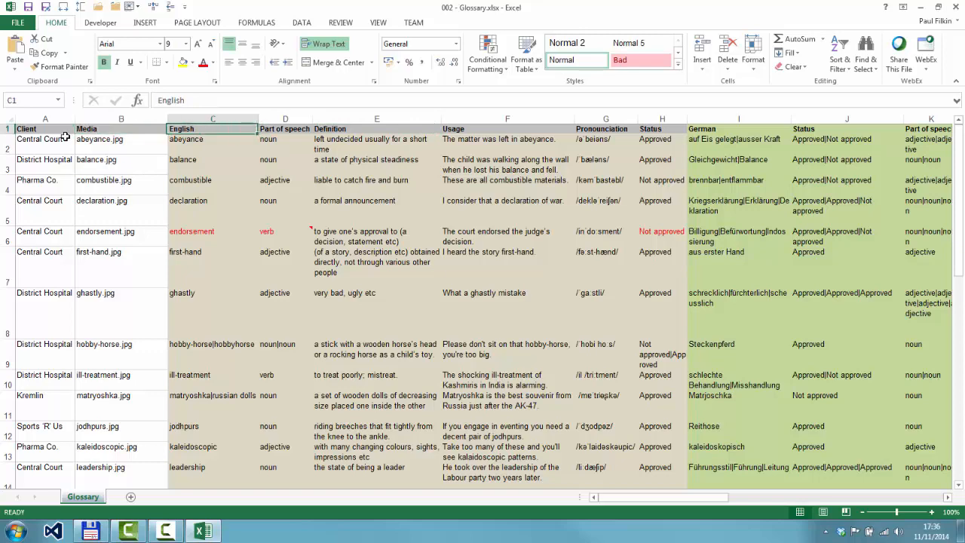
key("Right")
key("Right")
key("Right")
key("Right")
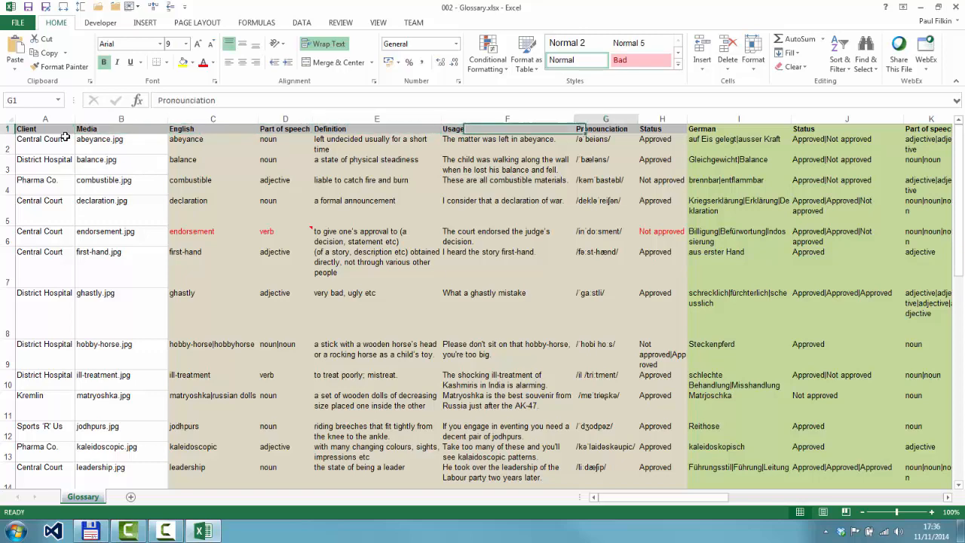
key("Right")
key("Right")
key("Right")
key("Right")
key("Right")
key("Right")
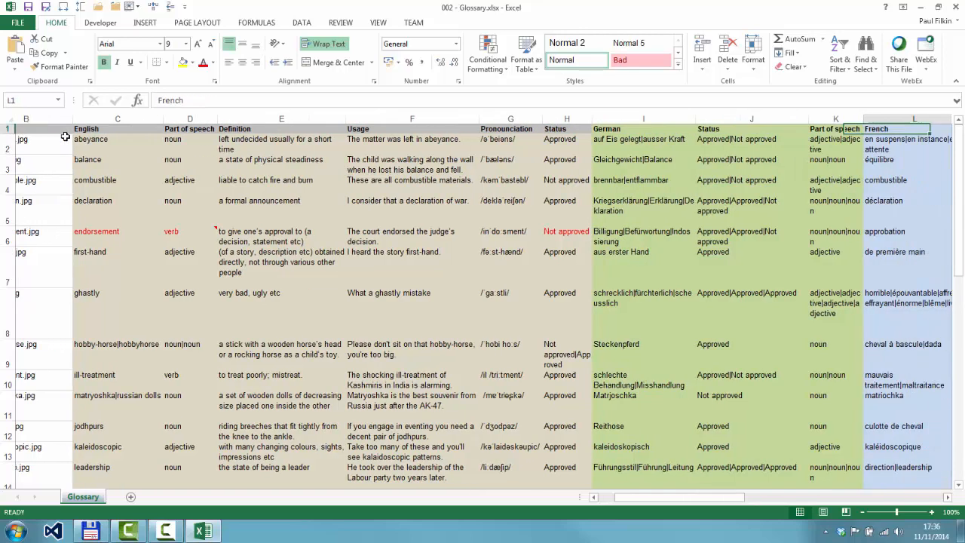
key("Right")
key("Right")
key("Right")
key("Right")
key("Right")
key("Right")
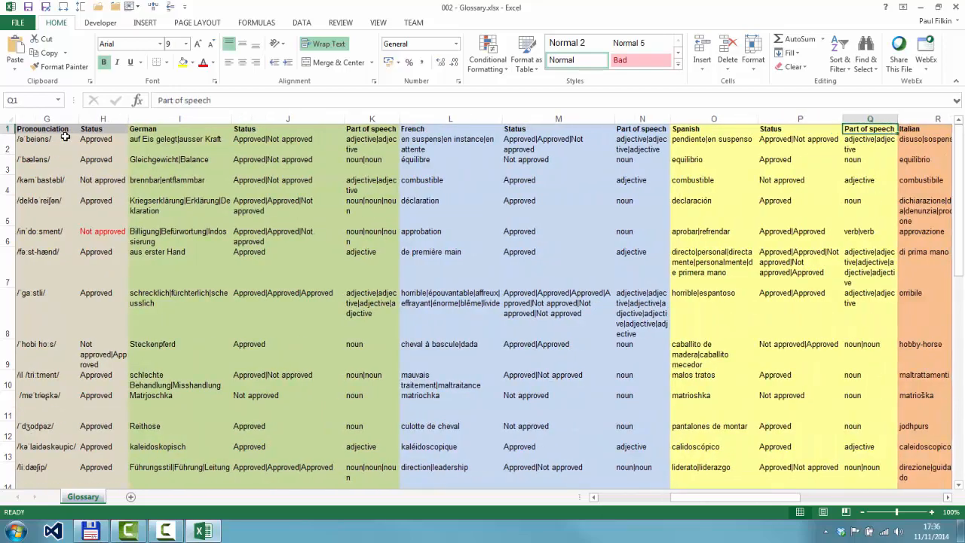
key("Right")
key("Right")
key("Right")
key("Right")
key("Right")
key("Right")
key("Right")
key("Right")
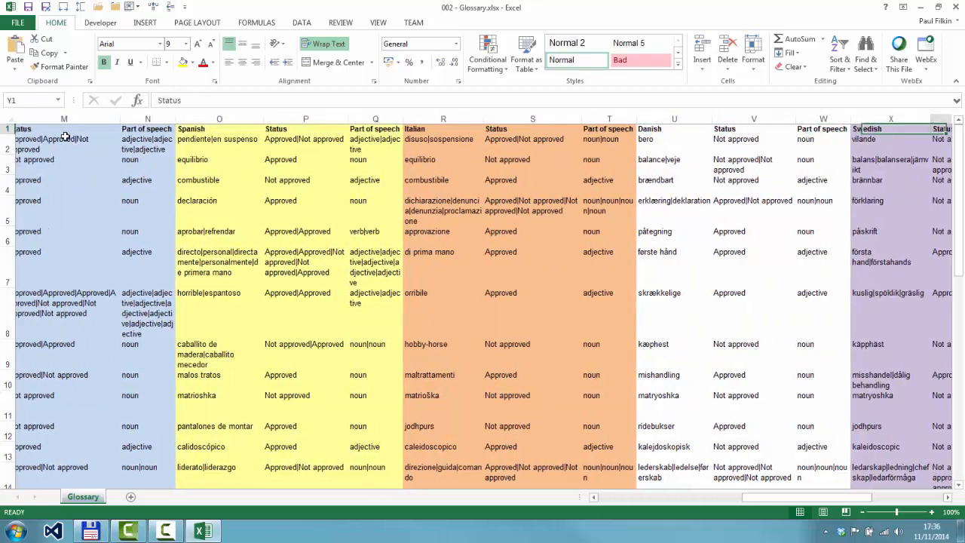
key("Right")
key("Right")
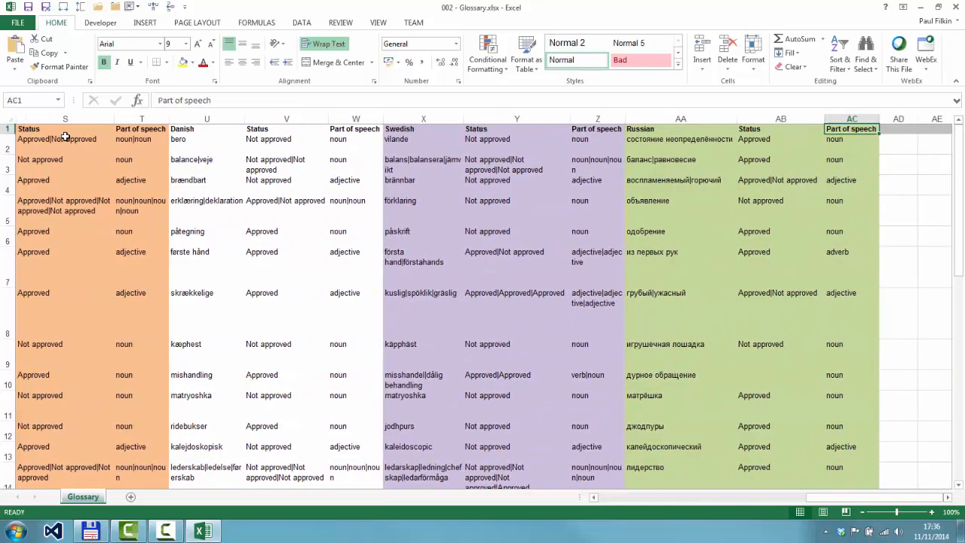
key("Left")
key("Left")
key("Left")
key("Left")
key("Left")
key("Left")
key("Left")
key("Left")
key("Left")
key("Left")
key("Left")
key("Left")
key("Left")
key("Left")
key("Left")
key("Left")
key("Left")
key("Left")
key("Left")
key("Left")
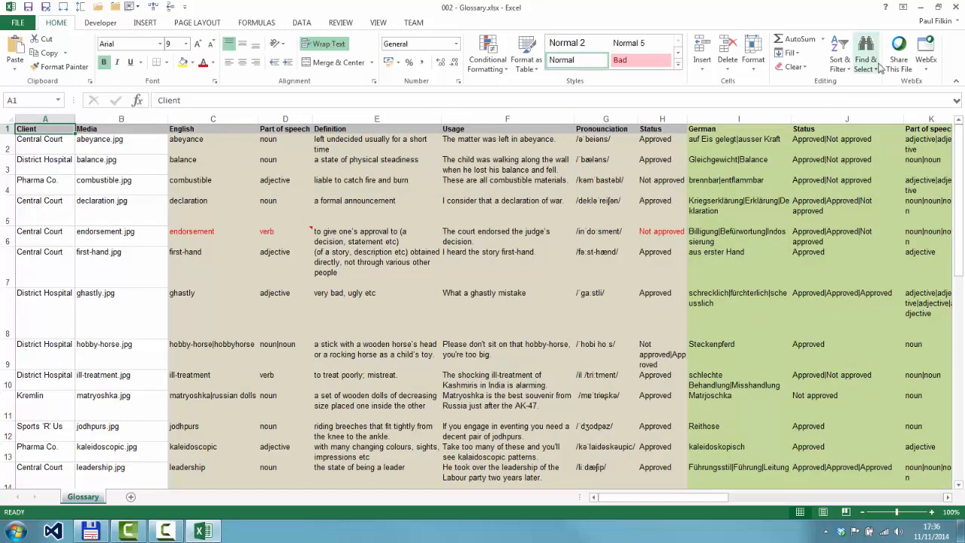
left_click(957, 11)
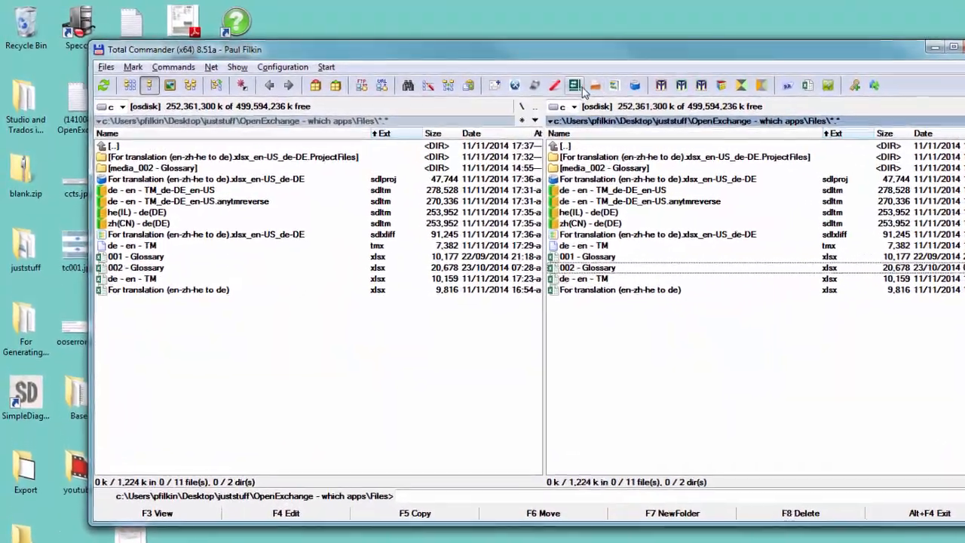
Launch Glossary Converter, select Excel 2007 Workbook as output format and turn off using the selected format for any input
left_click(576, 86)
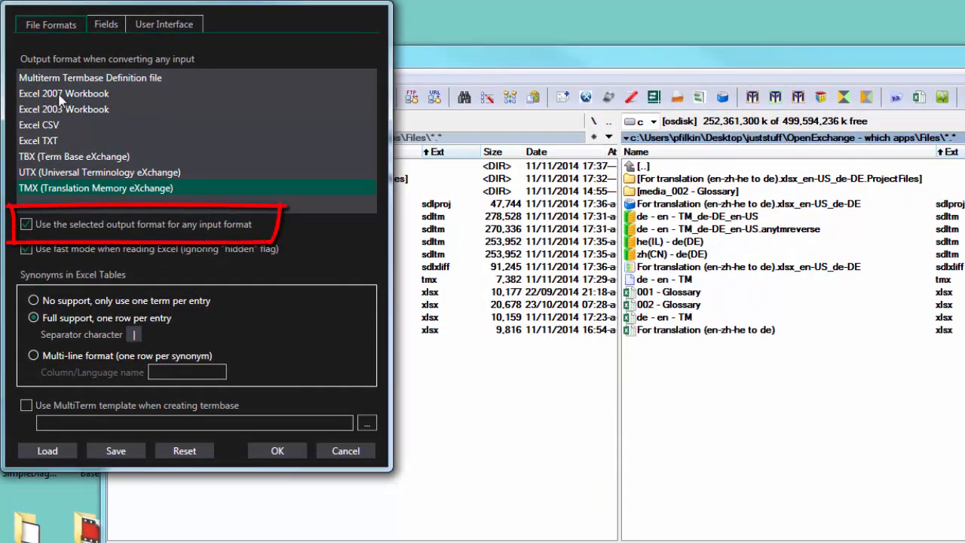
left_click(63, 93)
left_click(27, 226)
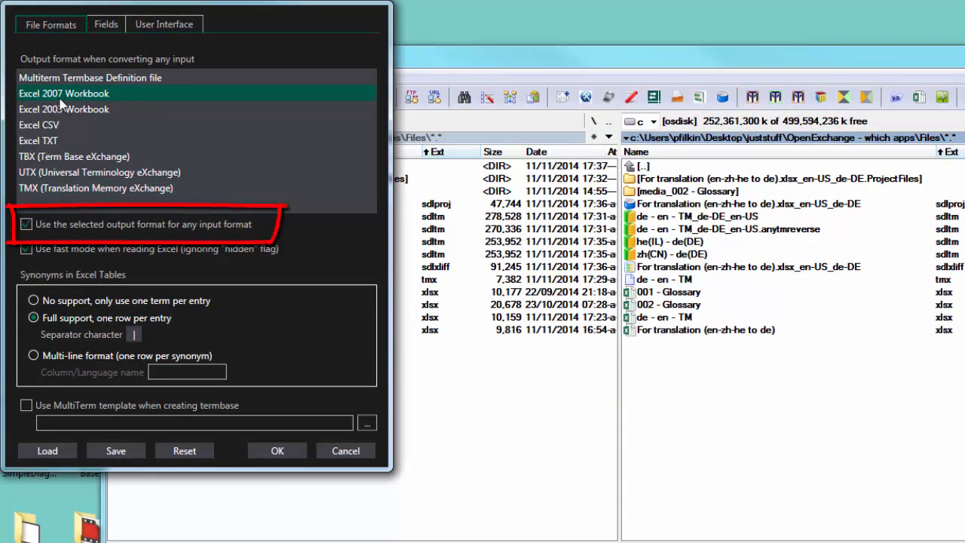
left_click(27, 226)
left_click(27, 225)
left_click(280, 451)
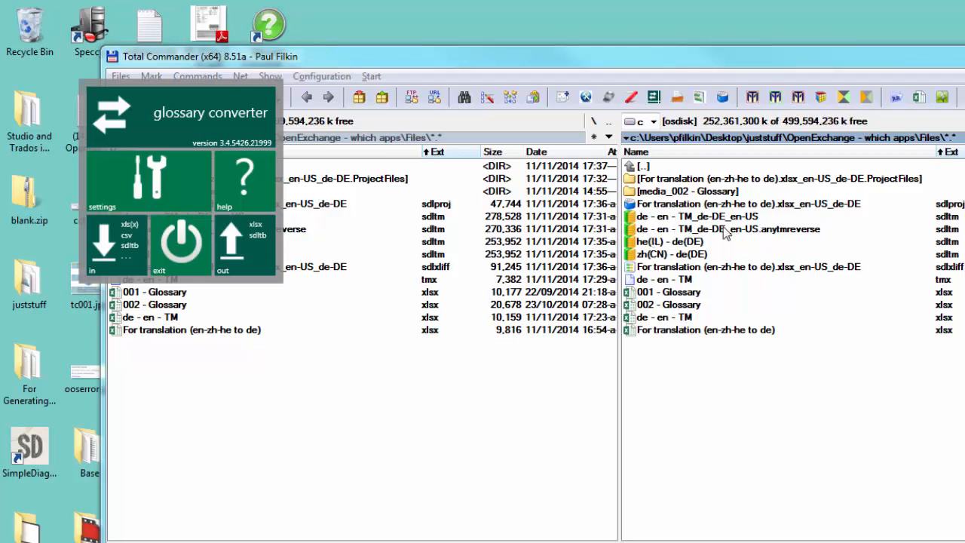
Look through the images in the media_002 - Glossary folder and return to the Files folder
left_click(683, 304)
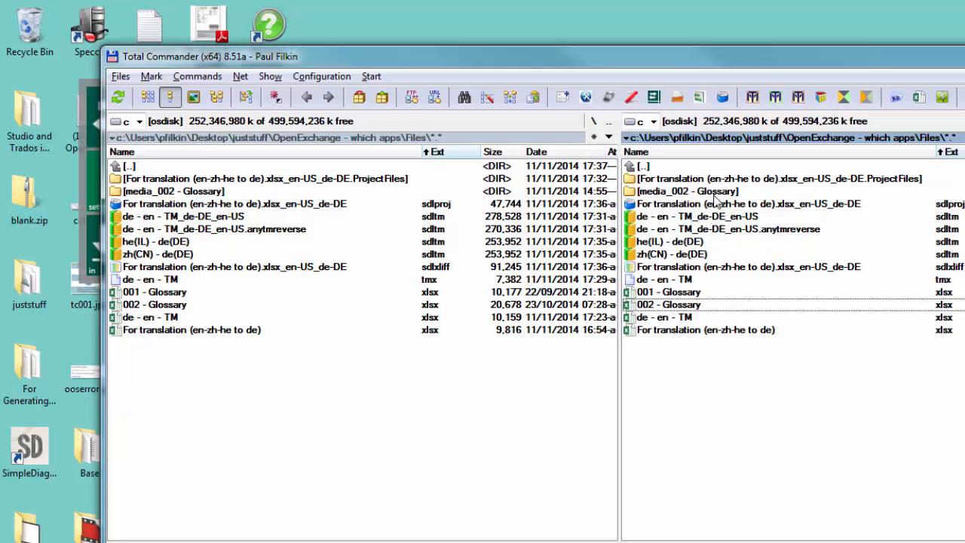
left_click(716, 194)
double_click(715, 194)
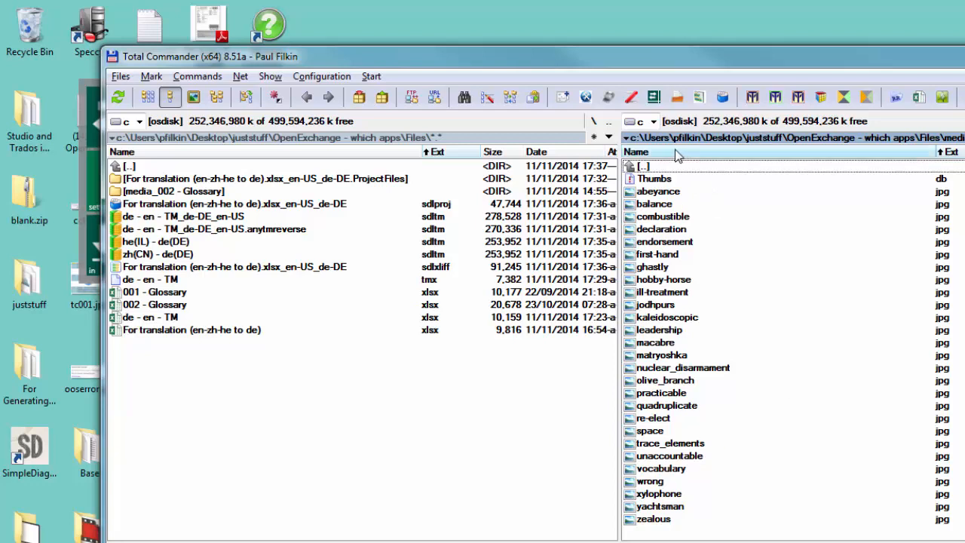
double_click(640, 168)
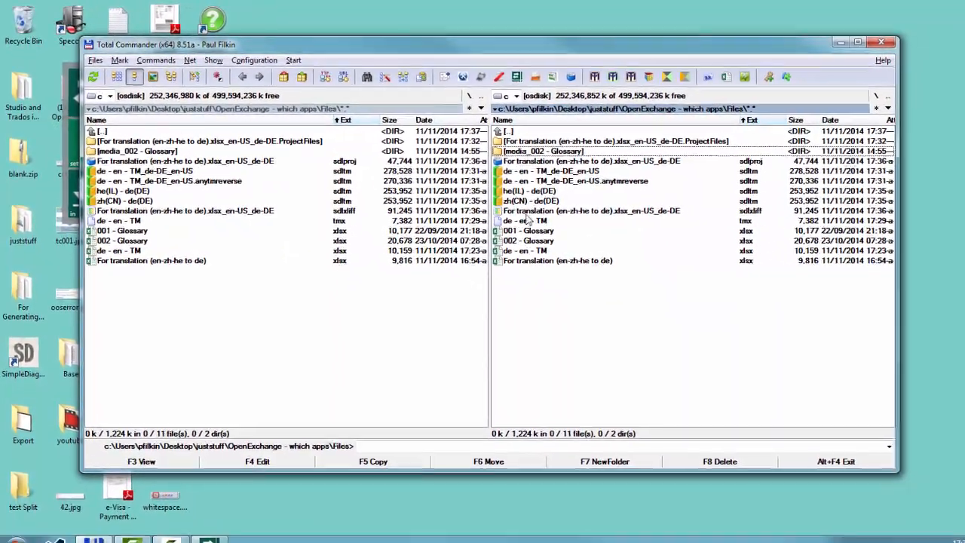
Convert 002 - Glossary.xlsx into a MultiTerm termbase with Glossary Converter, accepting the proposed languages, fields and content types
left_click_drag(540, 246, 144, 188)
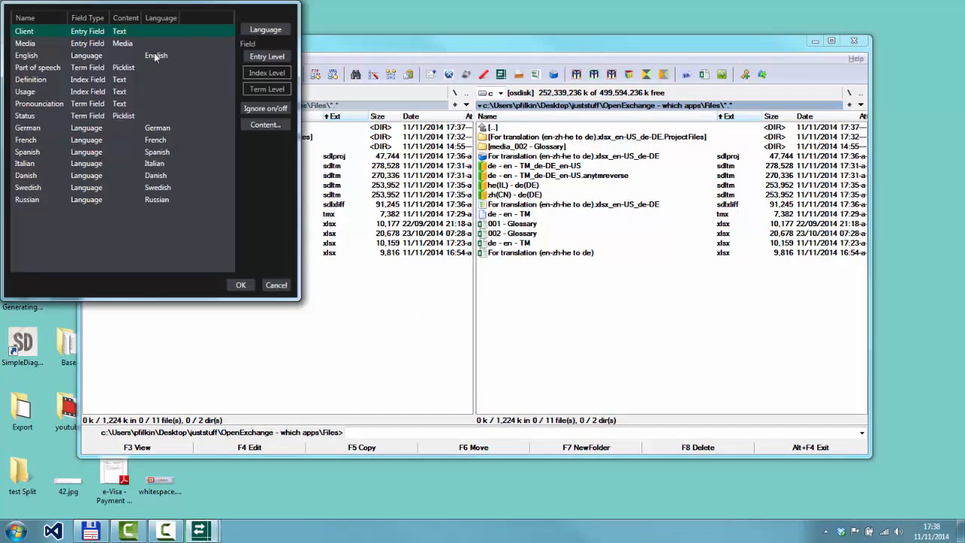
left_click(241, 286)
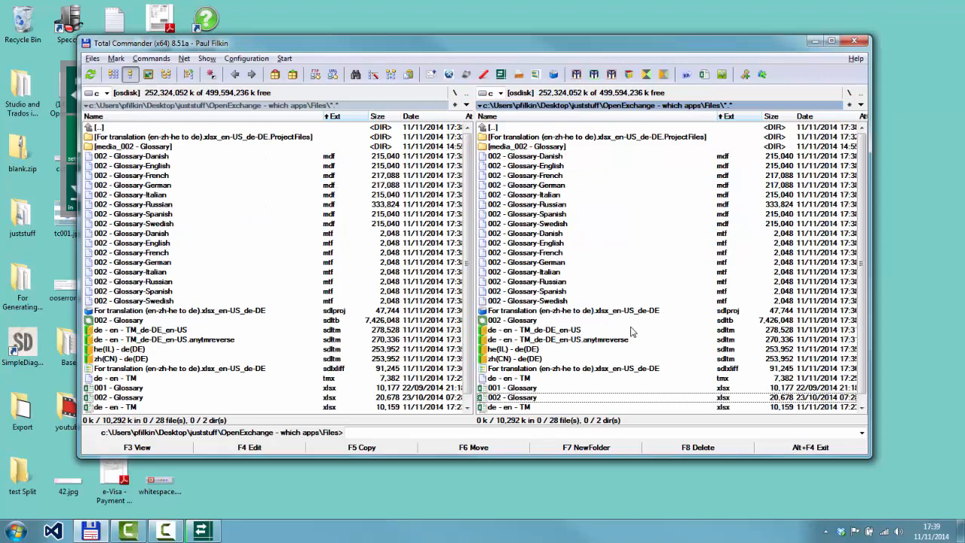
Open the termbase 002 - Glossary.sdltb in SDL MultiTerm and inspect the entries from balance through hobby-horse
left_click(538, 323)
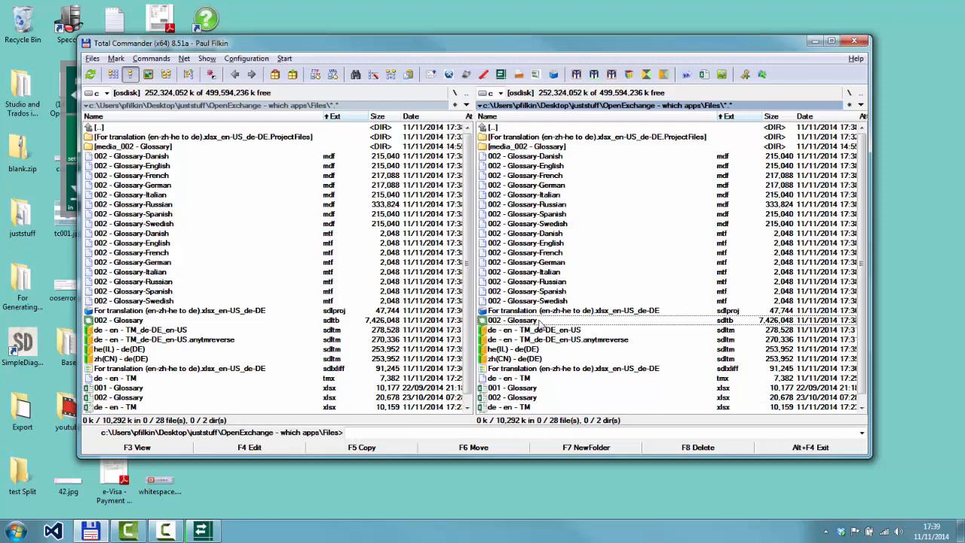
double_click(540, 323)
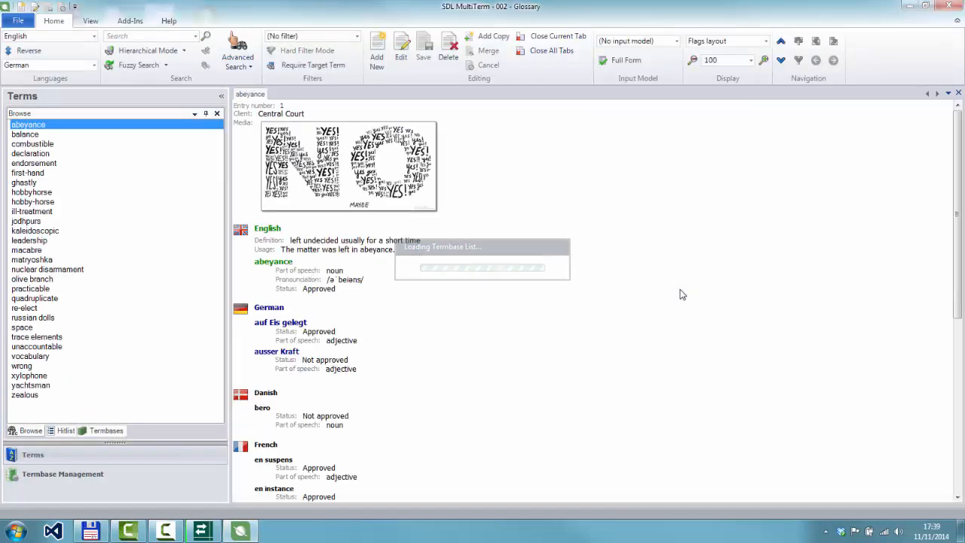
left_click(41, 136)
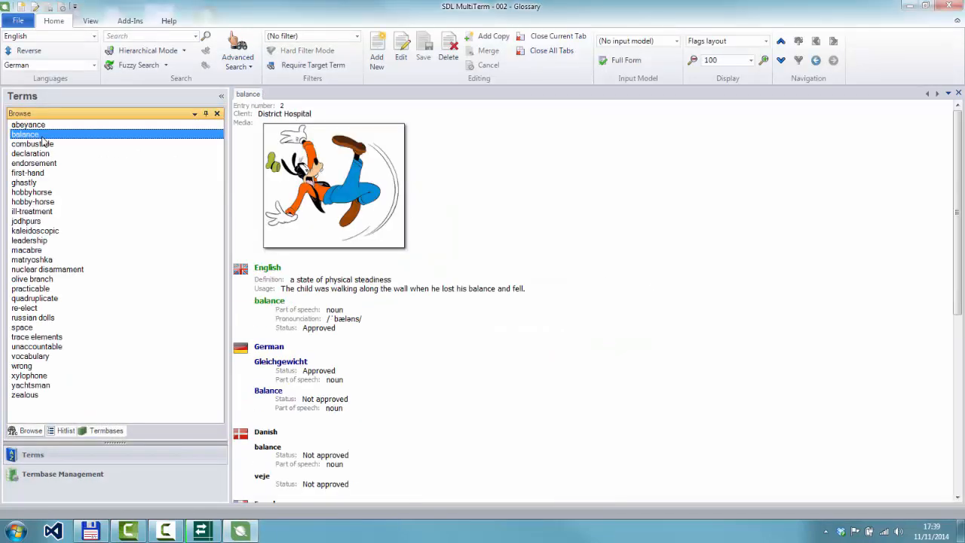
key("Down")
key("Down")
key("Down")
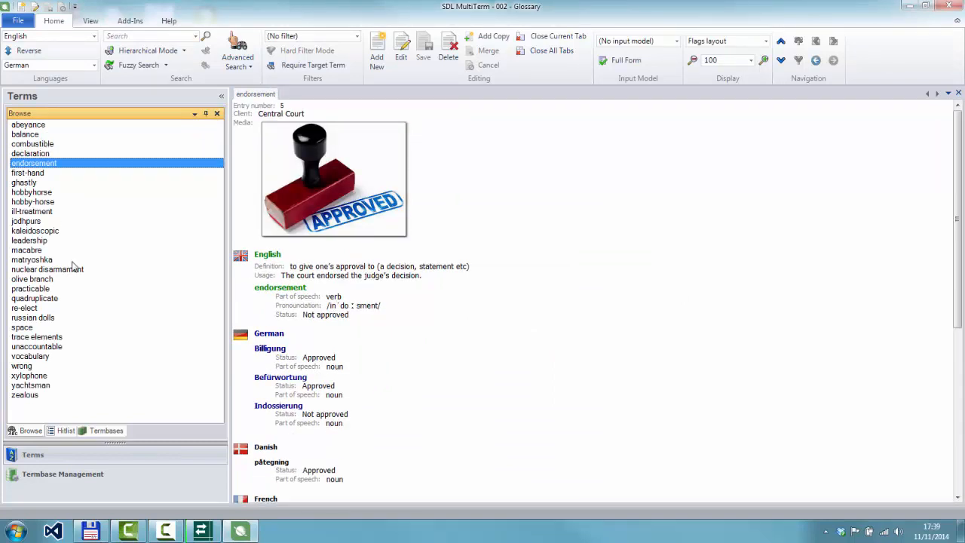
key("Down")
key("Down")
key("Down")
key("Down")
key("Down")
key("Down")
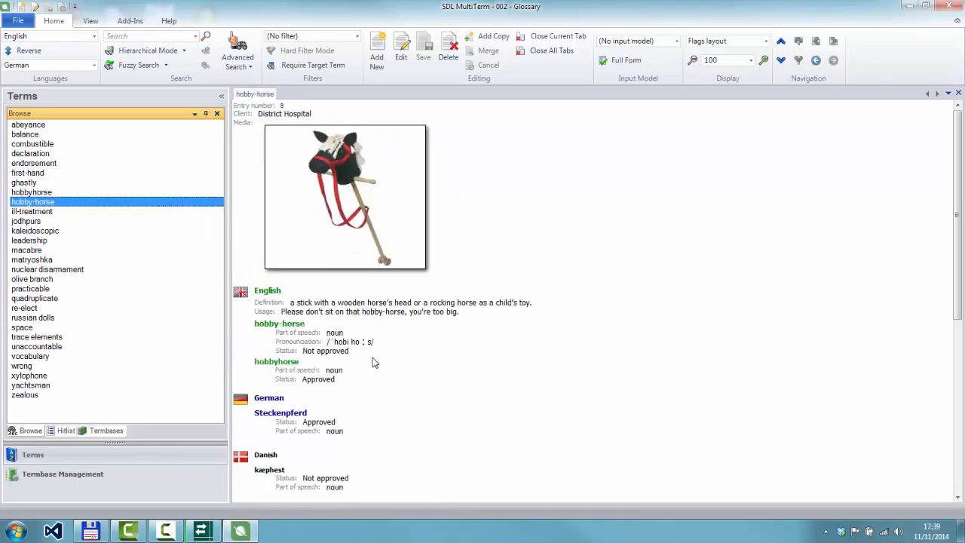
Check the first-hand and abeyance entries in the termbase and close SDL MultiTerm
key("Up")
key("Up")
key("Up")
key("Up")
key("Up")
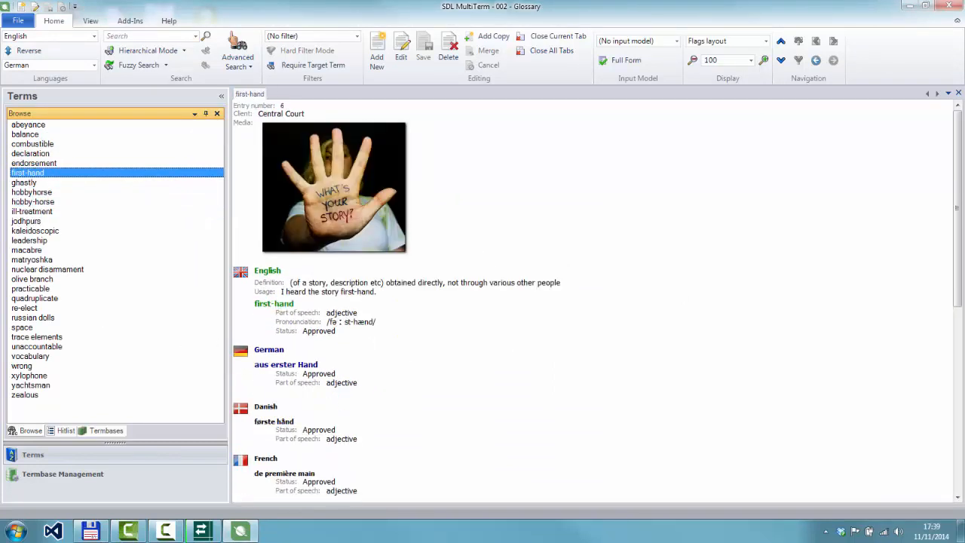
mouse_move(963, 254)
left_mouse_down()
mouse_move(963, 435)
mouse_move(962, 255)
left_mouse_up()
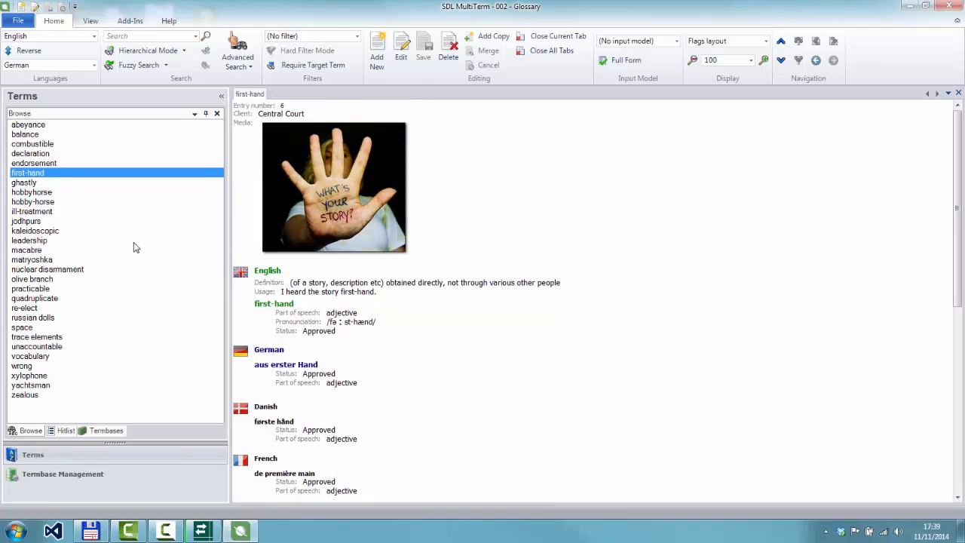
left_click(53, 126)
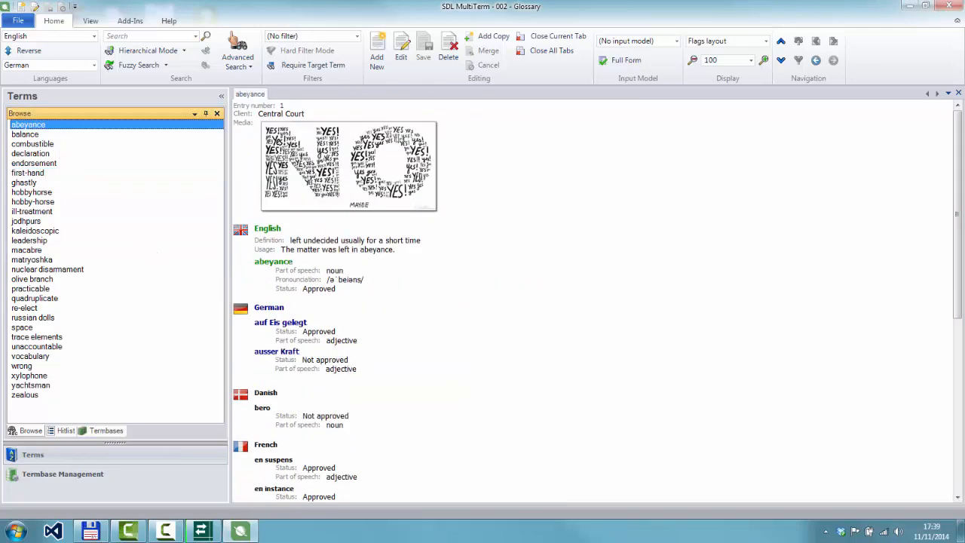
left_click(948, 6)
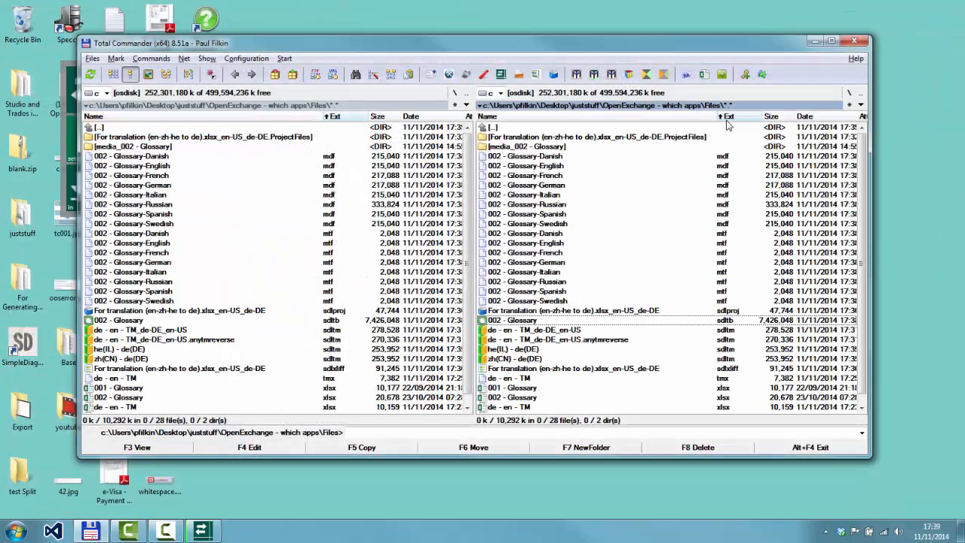